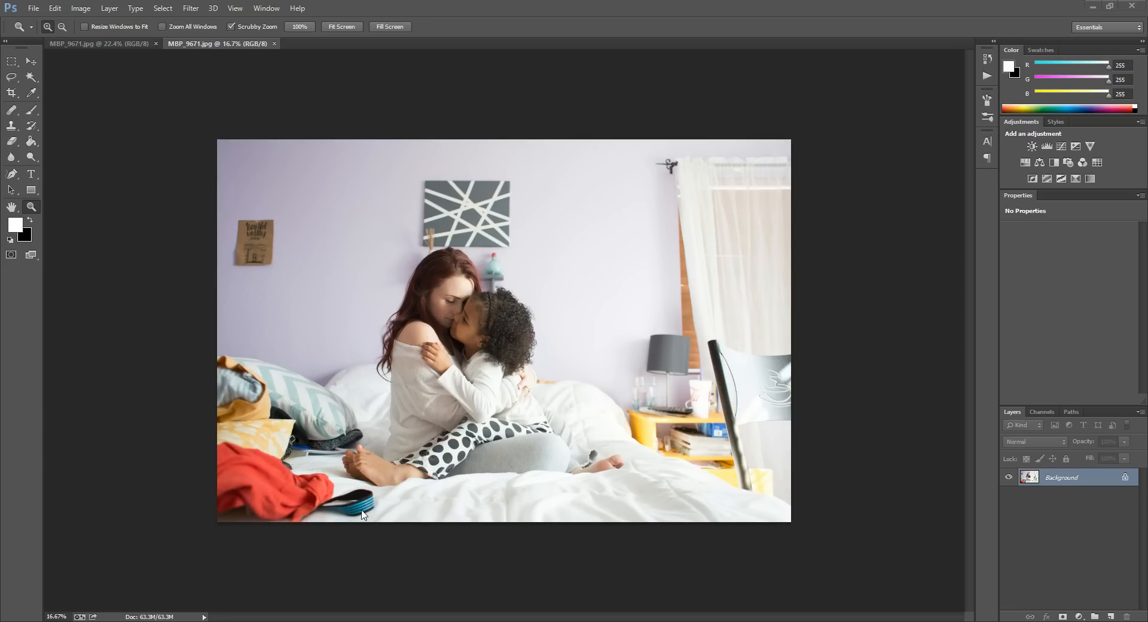
Step: Compare the edited and original versions of MBP_9671.jpg and close both images
{"action": "left_click", "coordinate": [113, 44]}
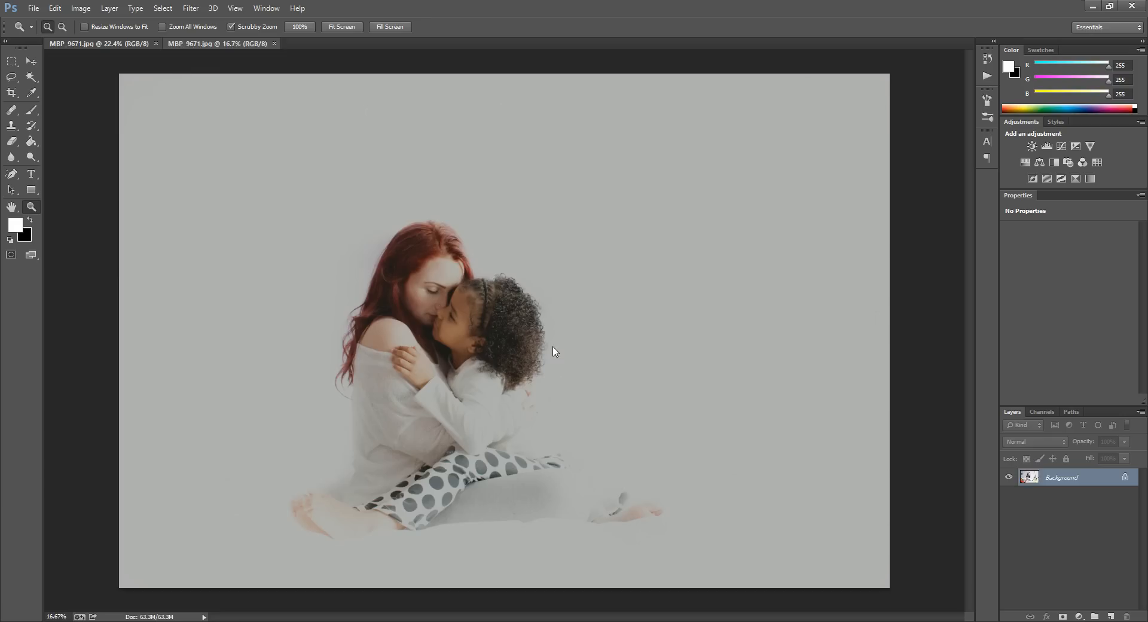
{"action": "left_click", "coordinate": [192, 44]}
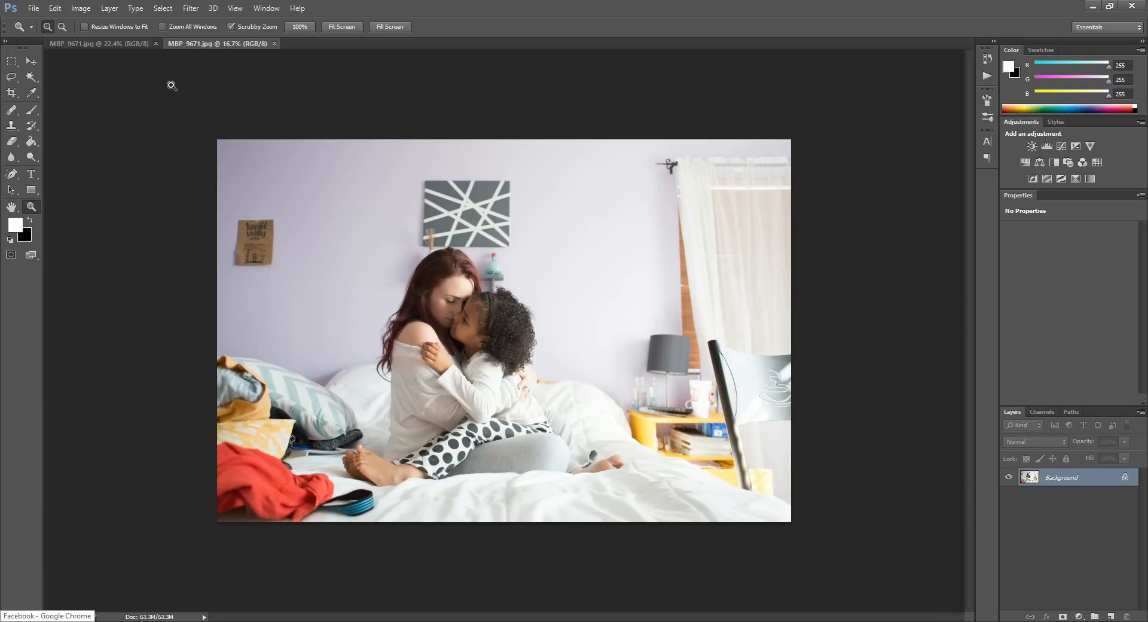
{"action": "left_click", "coordinate": [111, 40]}
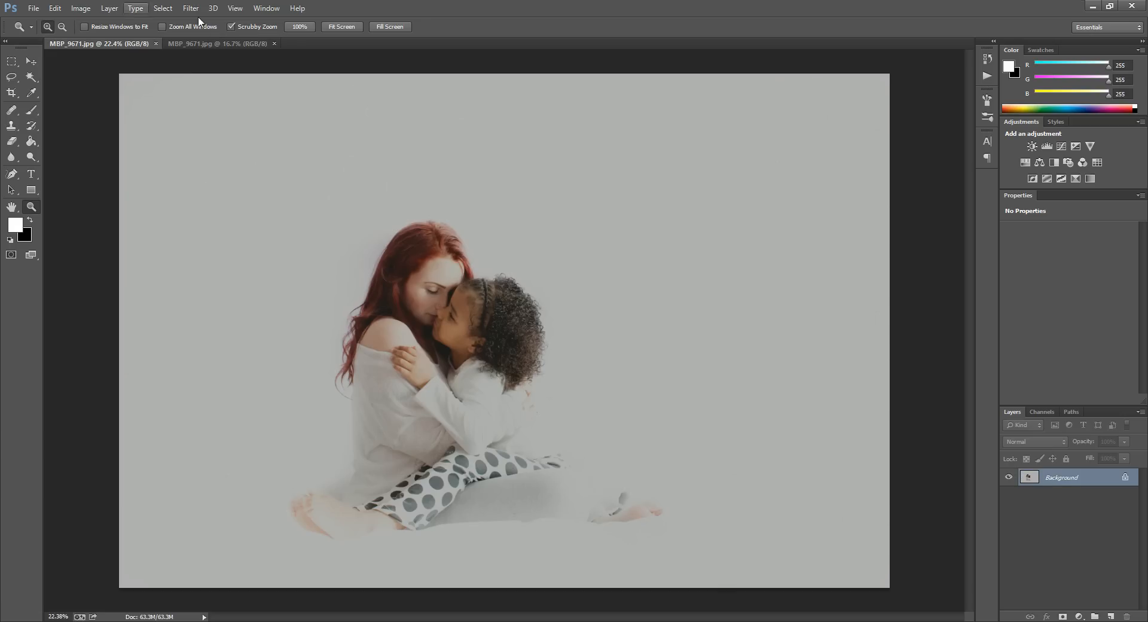
{"action": "left_click", "coordinate": [216, 46]}
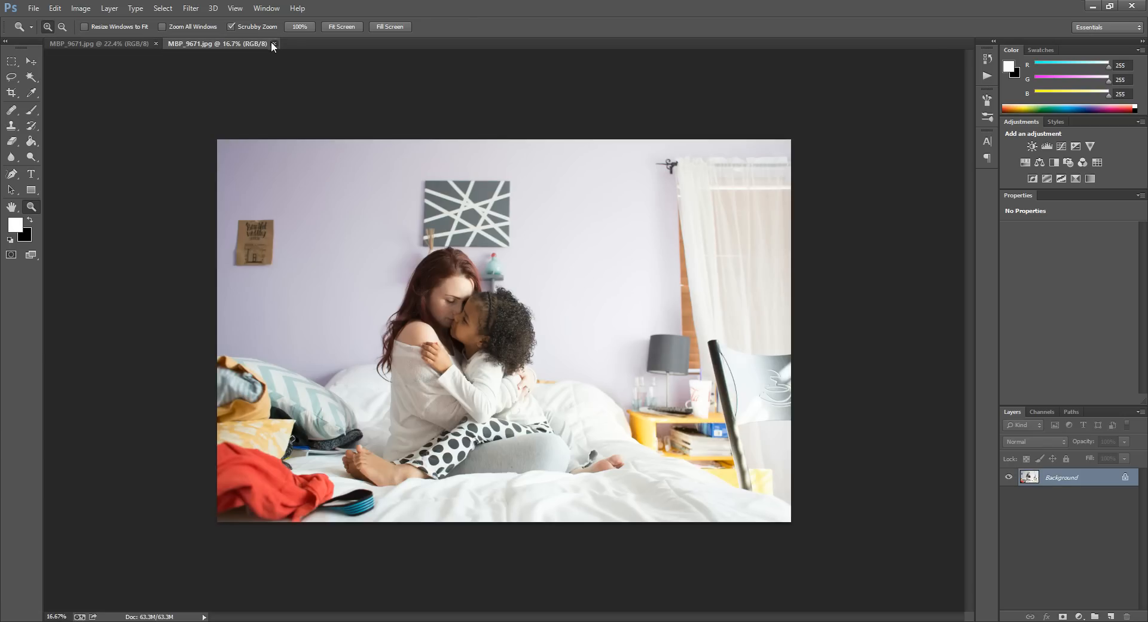
{"action": "left_click", "coordinate": [273, 44]}
{"action": "left_click", "coordinate": [156, 44]}
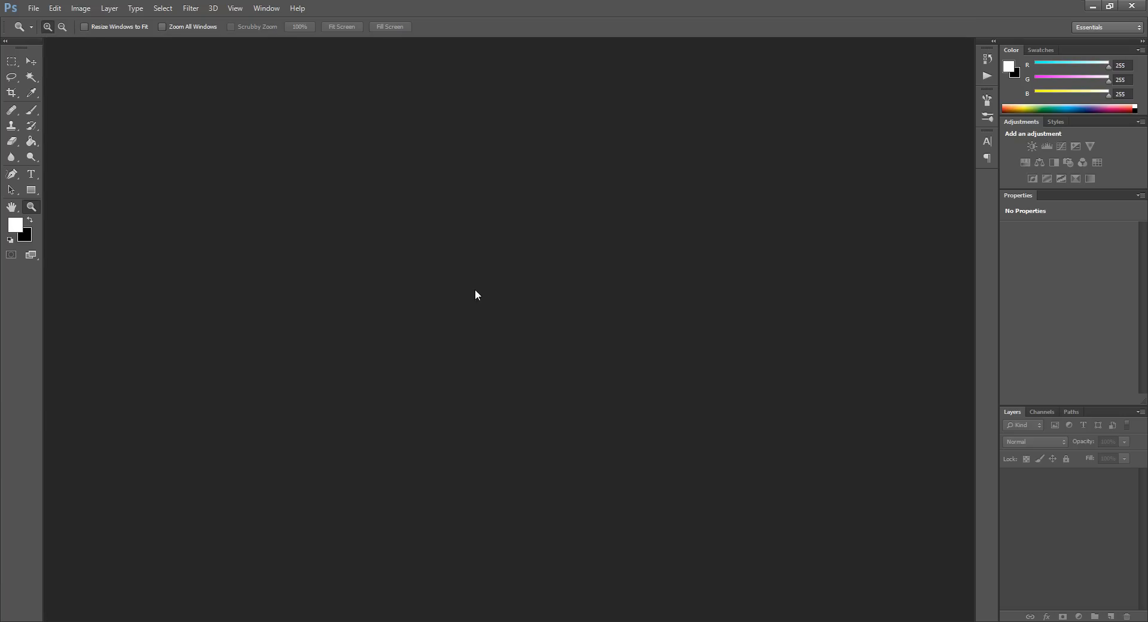
{"action": "left_click", "coordinate": [33, 9]}
{"action": "left_click", "coordinate": [44, 33]}
{"action": "left_click", "coordinate": [150, 102]}
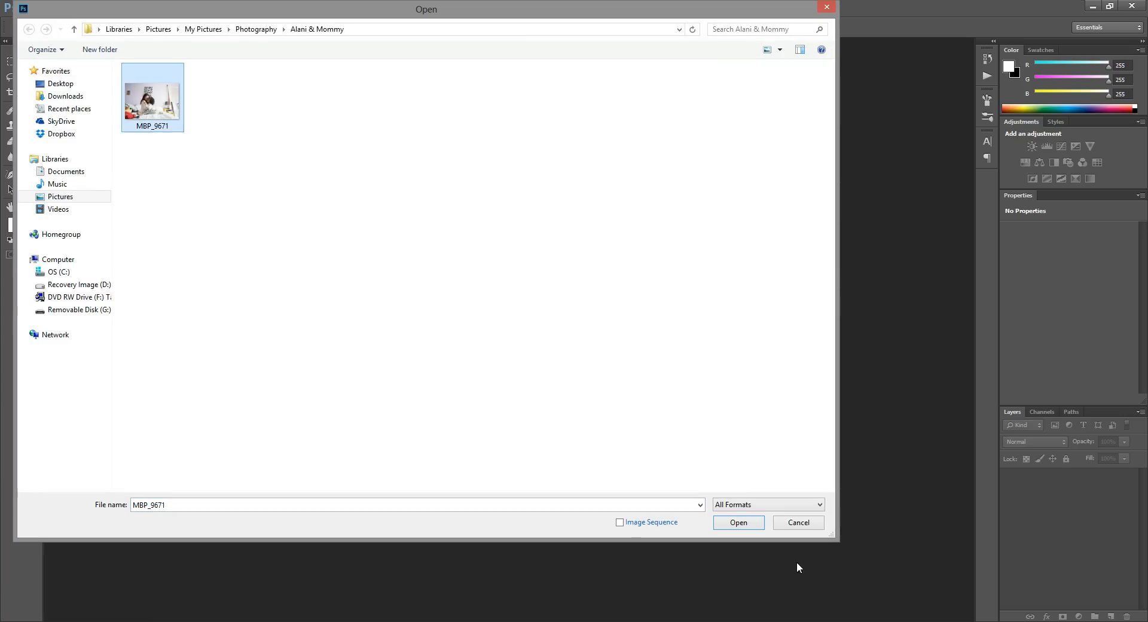
{"action": "left_click", "coordinate": [798, 523]}
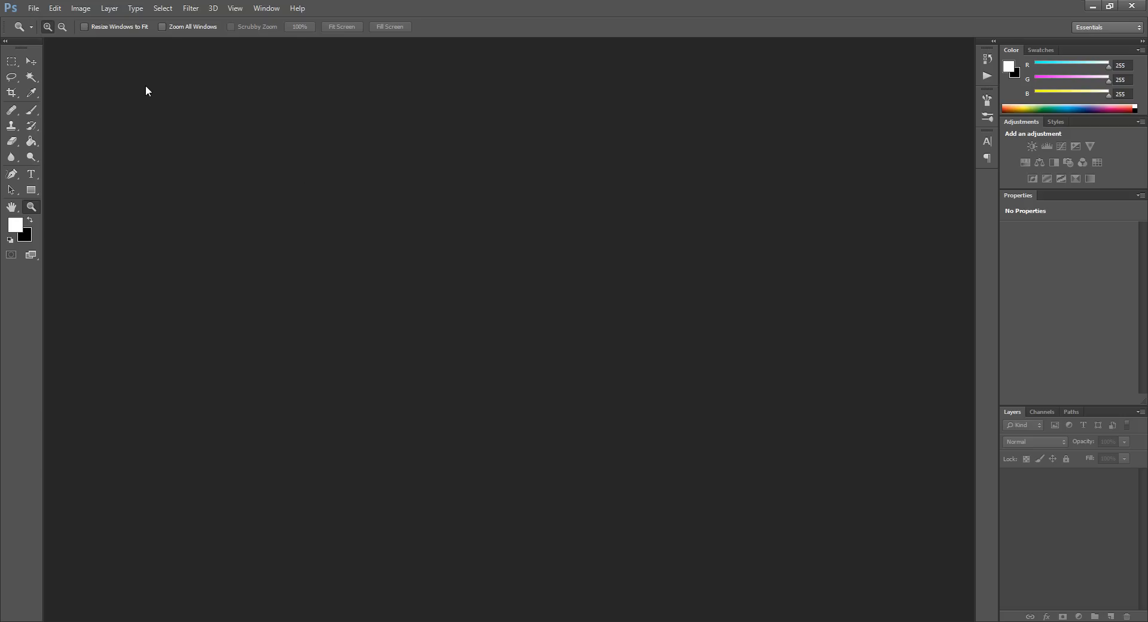
Step: Open the MBP_9671 photo as a Camera Raw file
{"action": "left_click", "coordinate": [36, 11]}
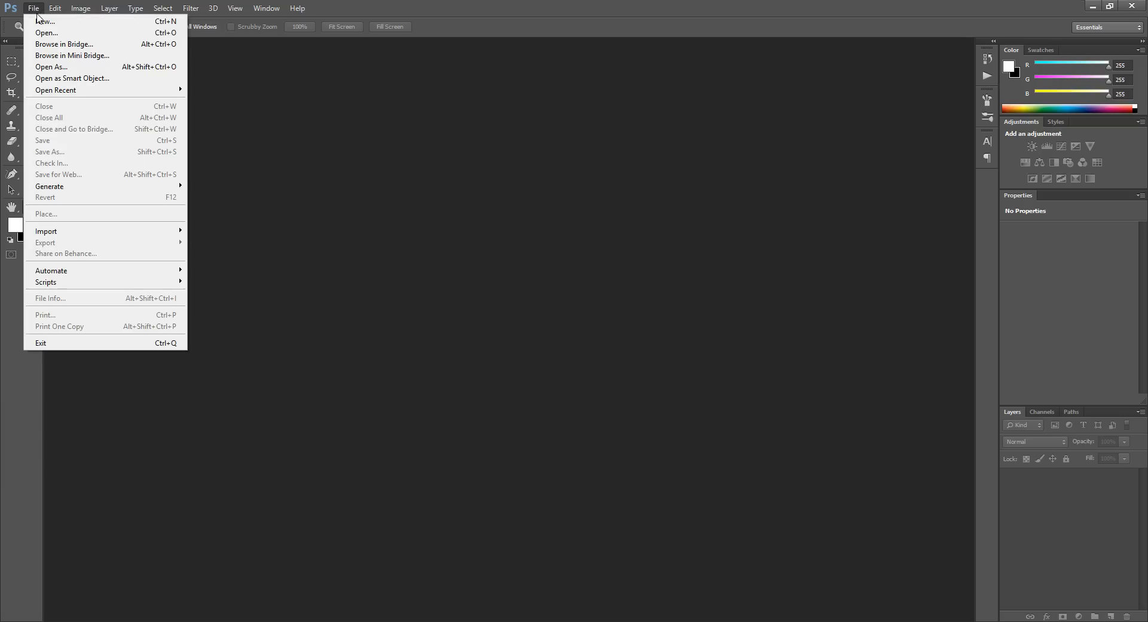
{"action": "left_click", "coordinate": [57, 67]}
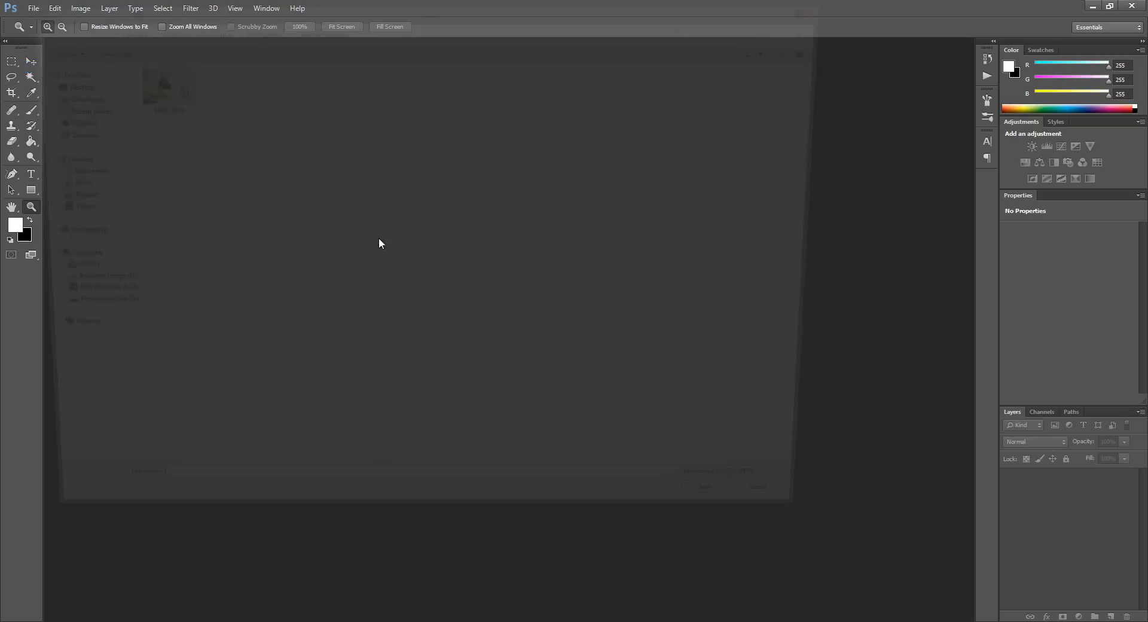
{"action": "left_click", "coordinate": [166, 94]}
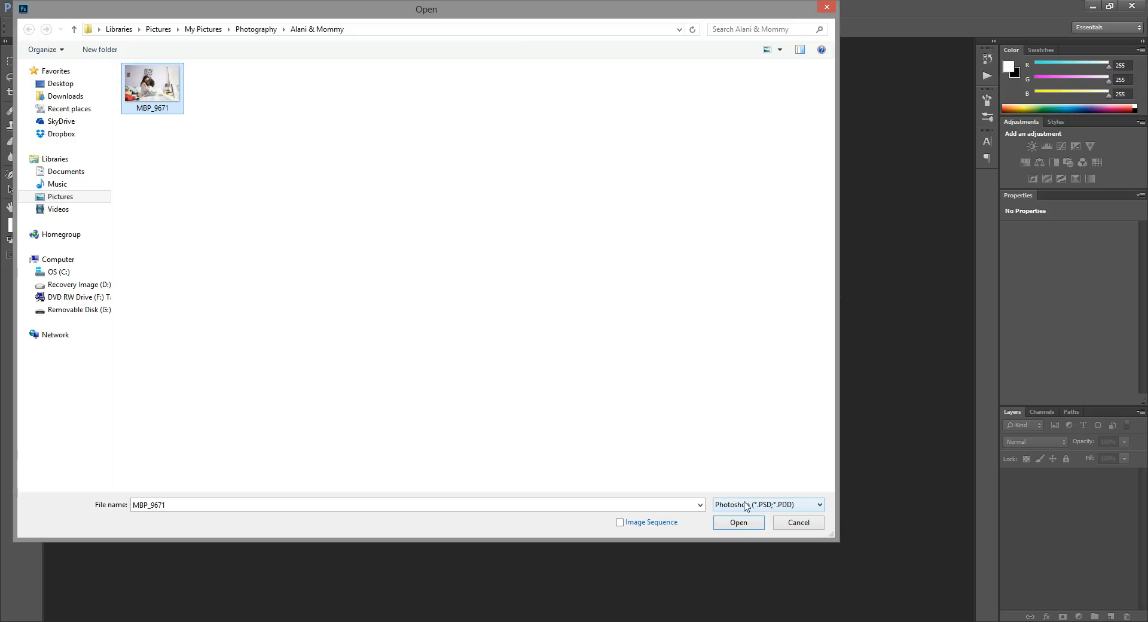
{"action": "left_click", "coordinate": [757, 509]}
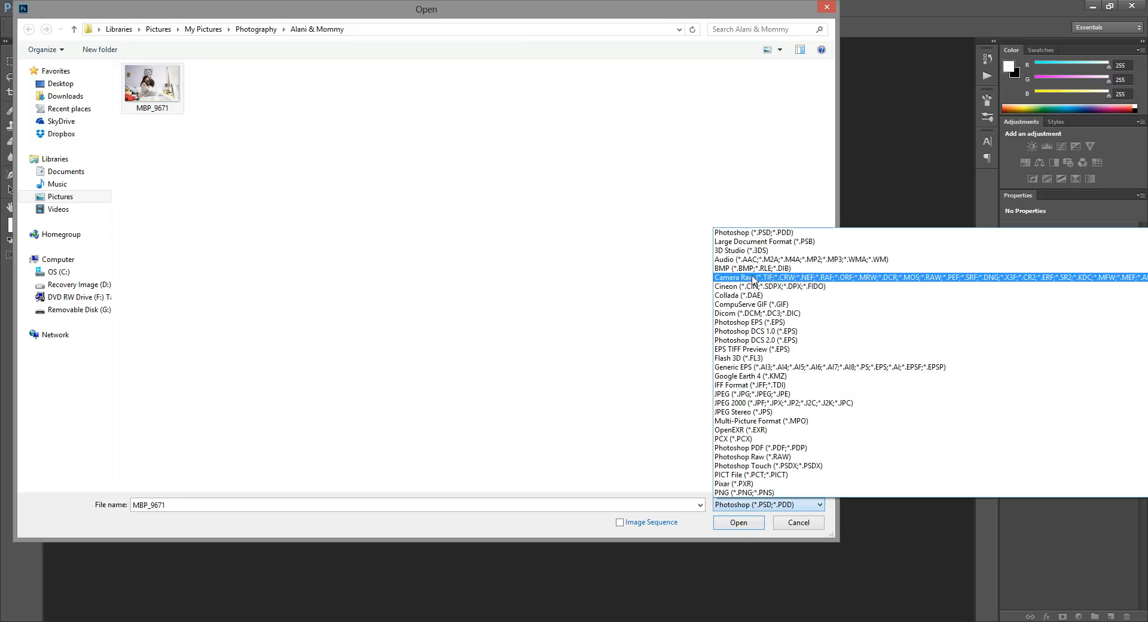
{"action": "left_click", "coordinate": [754, 278]}
{"action": "left_click", "coordinate": [739, 522]}
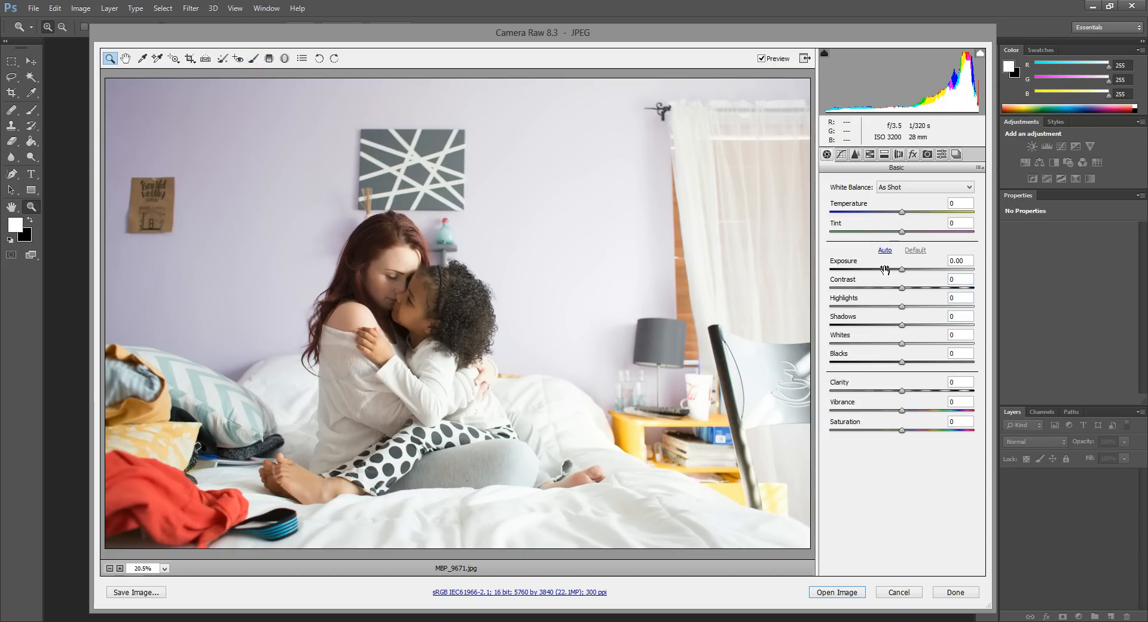
Step: Raise the photo's overall exposure to about +0.35
{"action": "left_click_drag", "start_coordinate": [903, 274], "coordinate": [907, 273]}
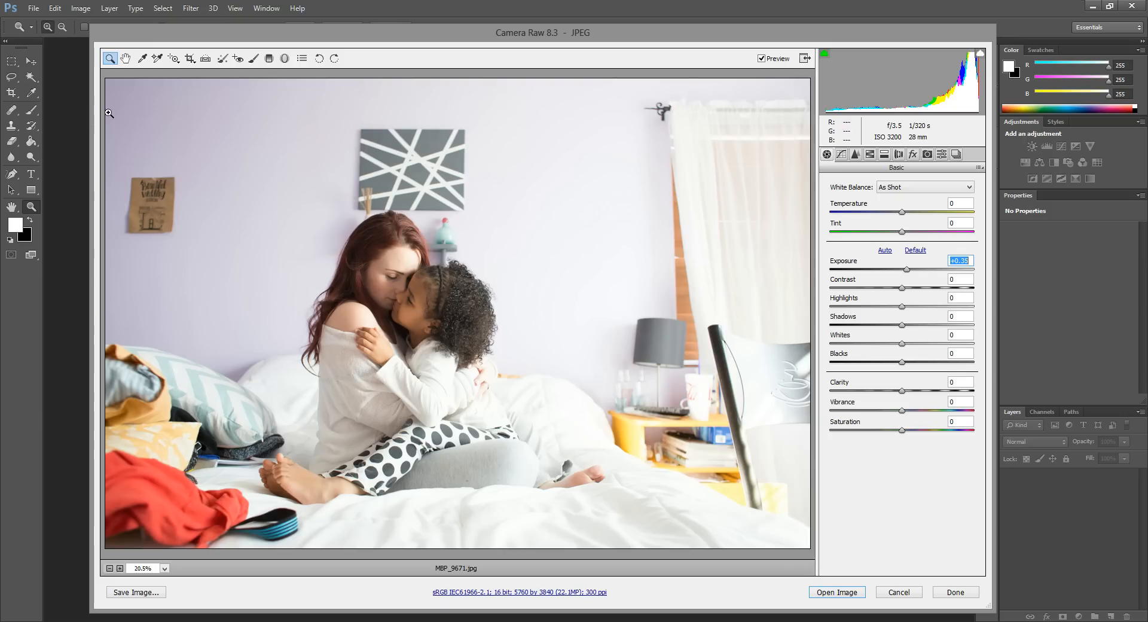
Step: Paint +4.00 exposure over the nightstand, walls and bedding around the mother and child with a size 14 Adjustment Brush
{"action": "left_click", "coordinate": [254, 58]}
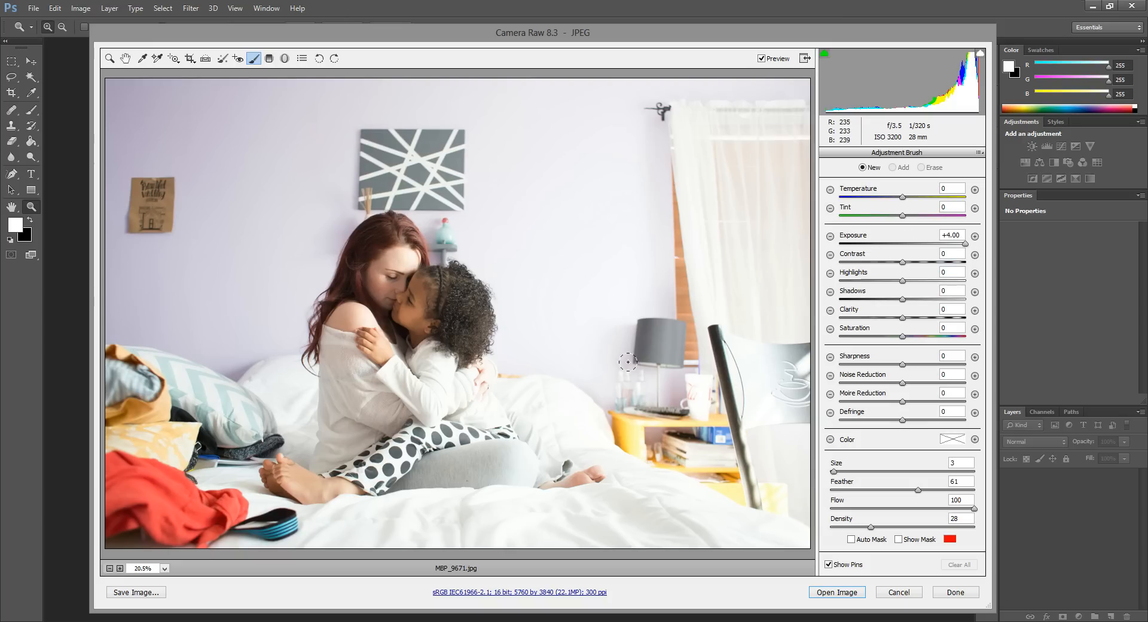
{"action": "key", "text": "bracketright"}
{"action": "key", "text": "bracketright"}
{"action": "key", "text": "bracketright"}
{"action": "key", "text": "bracketright"}
{"action": "key", "text": "bracketright"}
{"action": "key", "text": "bracketright"}
{"action": "key", "text": "bracketright"}
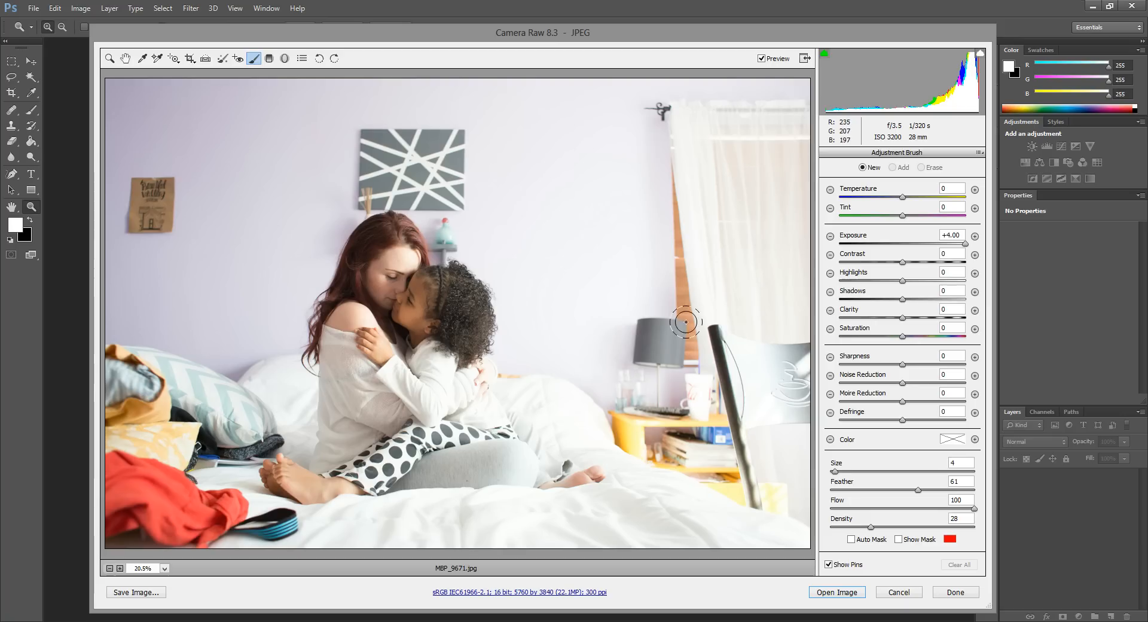
{"action": "key", "text": "bracketright"}
{"action": "key", "text": "bracketright"}
{"action": "key", "text": "bracketright"}
{"action": "key", "text": "bracketright"}
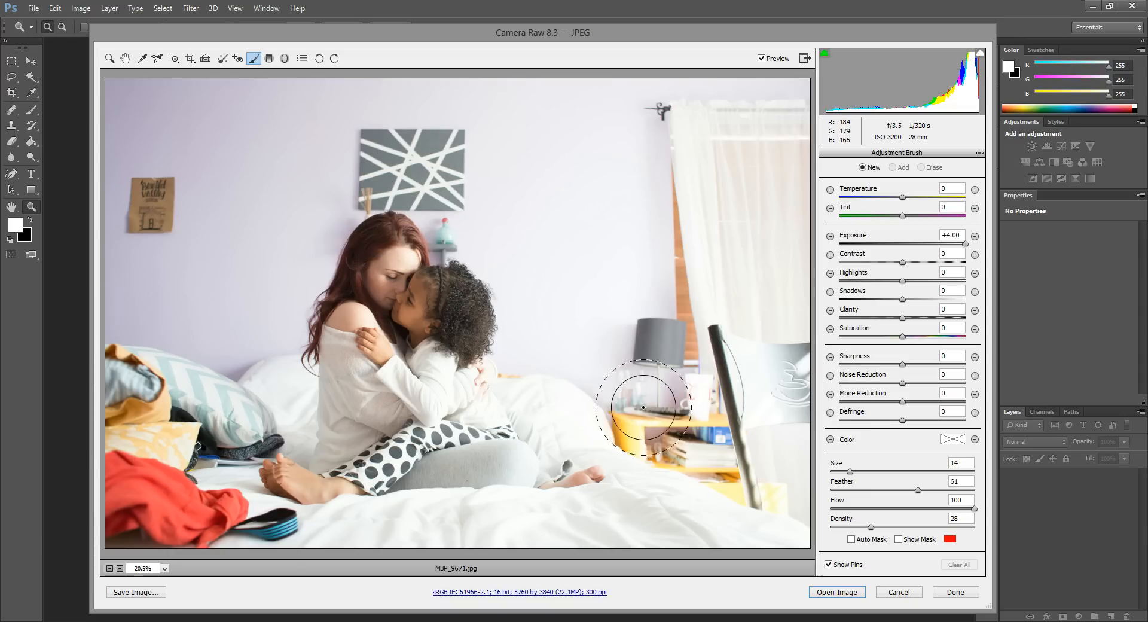
{"action": "mouse_move", "coordinate": [655, 410]}
{"action": "left_mouse_down"}
{"action": "mouse_move", "coordinate": [693, 407]}
{"action": "mouse_move", "coordinate": [688, 448]}
{"action": "left_mouse_up"}
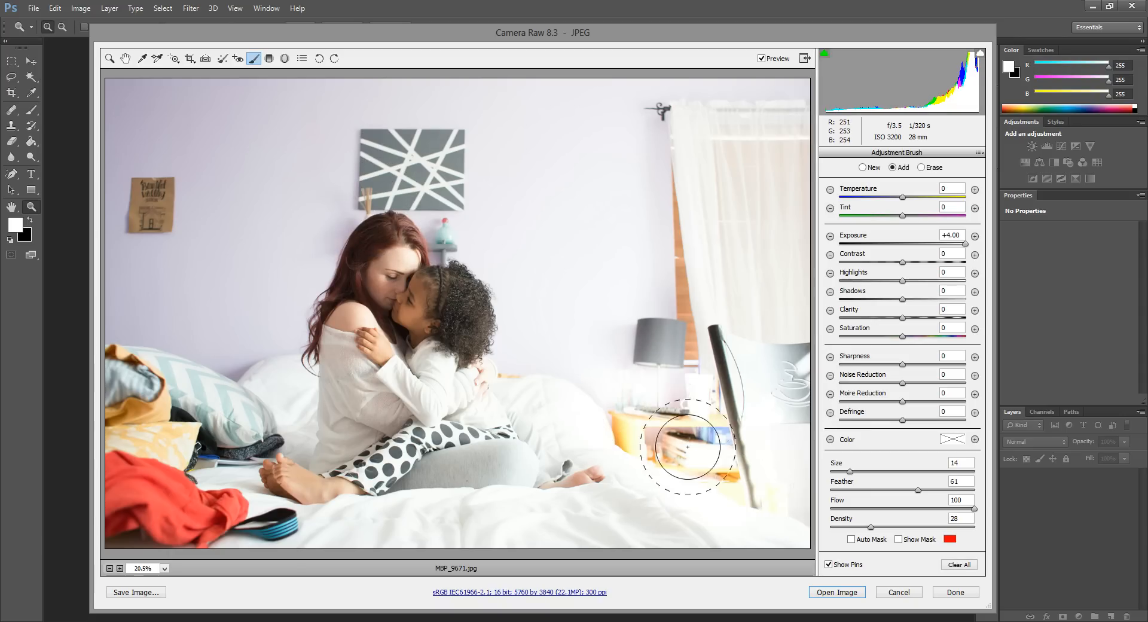
{"action": "mouse_move", "coordinate": [706, 372]}
{"action": "left_mouse_down"}
{"action": "mouse_move", "coordinate": [792, 384]}
{"action": "mouse_move", "coordinate": [693, 159]}
{"action": "mouse_move", "coordinate": [731, 143]}
{"action": "mouse_move", "coordinate": [764, 91]}
{"action": "mouse_move", "coordinate": [771, 106]}
{"action": "mouse_move", "coordinate": [555, 101]}
{"action": "mouse_move", "coordinate": [418, 119]}
{"action": "mouse_move", "coordinate": [400, 108]}
{"action": "mouse_move", "coordinate": [237, 110]}
{"action": "mouse_move", "coordinate": [90, 156]}
{"action": "mouse_move", "coordinate": [85, 139]}
{"action": "mouse_move", "coordinate": [187, 85]}
{"action": "mouse_move", "coordinate": [134, 101]}
{"action": "mouse_move", "coordinate": [104, 420]}
{"action": "mouse_move", "coordinate": [118, 402]}
{"action": "mouse_move", "coordinate": [144, 425]}
{"action": "mouse_move", "coordinate": [129, 534]}
{"action": "mouse_move", "coordinate": [143, 406]}
{"action": "mouse_move", "coordinate": [193, 413]}
{"action": "mouse_move", "coordinate": [172, 506]}
{"action": "mouse_move", "coordinate": [181, 477]}
{"action": "mouse_move", "coordinate": [236, 531]}
{"action": "mouse_move", "coordinate": [295, 559]}
{"action": "mouse_move", "coordinate": [628, 571]}
{"action": "mouse_move", "coordinate": [759, 555]}
{"action": "mouse_move", "coordinate": [175, 541]}
{"action": "mouse_move", "coordinate": [96, 503]}
{"action": "mouse_move", "coordinate": [162, 410]}
{"action": "mouse_move", "coordinate": [110, 425]}
{"action": "mouse_move", "coordinate": [129, 381]}
{"action": "mouse_move", "coordinate": [177, 398]}
{"action": "mouse_move", "coordinate": [244, 385]}
{"action": "left_mouse_up"}
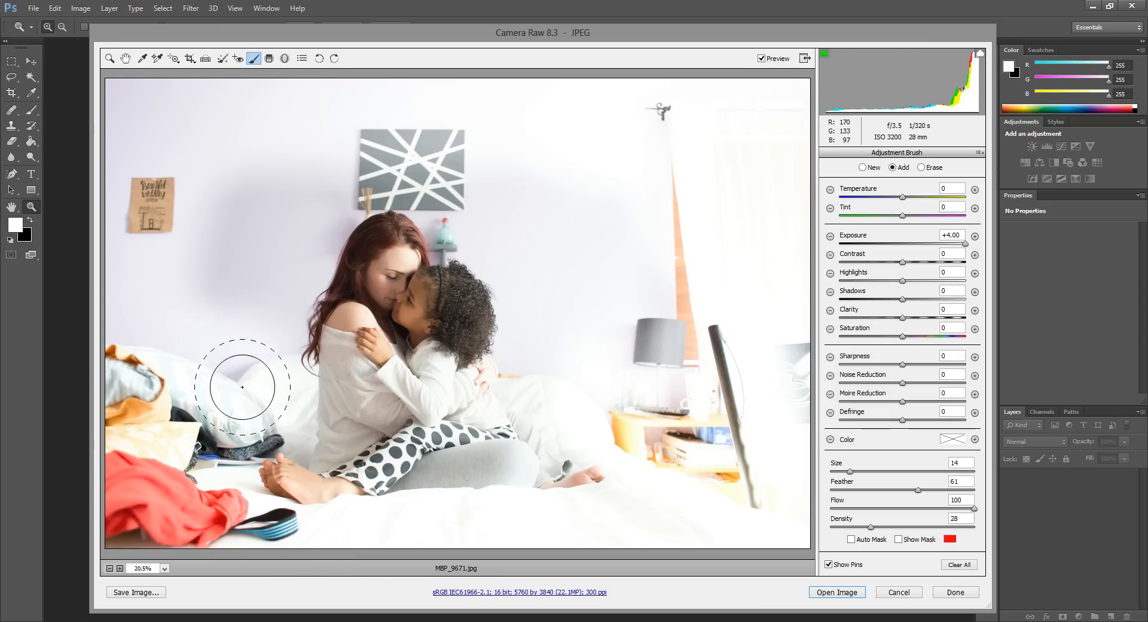
{"action": "mouse_move", "coordinate": [251, 292]}
{"action": "left_mouse_down"}
{"action": "mouse_move", "coordinate": [257, 234]}
{"action": "mouse_move", "coordinate": [275, 246]}
{"action": "mouse_move", "coordinate": [287, 189]}
{"action": "mouse_move", "coordinate": [284, 222]}
{"action": "mouse_move", "coordinate": [310, 189]}
{"action": "mouse_move", "coordinate": [286, 235]}
{"action": "mouse_move", "coordinate": [300, 206]}
{"action": "mouse_move", "coordinate": [355, 162]}
{"action": "mouse_move", "coordinate": [442, 169]}
{"action": "mouse_move", "coordinate": [525, 202]}
{"action": "mouse_move", "coordinate": [431, 147]}
{"action": "mouse_move", "coordinate": [512, 203]}
{"action": "mouse_move", "coordinate": [481, 218]}
{"action": "mouse_move", "coordinate": [471, 193]}
{"action": "mouse_move", "coordinate": [468, 213]}
{"action": "mouse_move", "coordinate": [469, 201]}
{"action": "mouse_move", "coordinate": [526, 265]}
{"action": "mouse_move", "coordinate": [516, 243]}
{"action": "mouse_move", "coordinate": [572, 359]}
{"action": "mouse_move", "coordinate": [575, 327]}
{"action": "mouse_move", "coordinate": [542, 400]}
{"action": "mouse_move", "coordinate": [666, 425]}
{"action": "mouse_move", "coordinate": [702, 454]}
{"action": "left_mouse_up"}
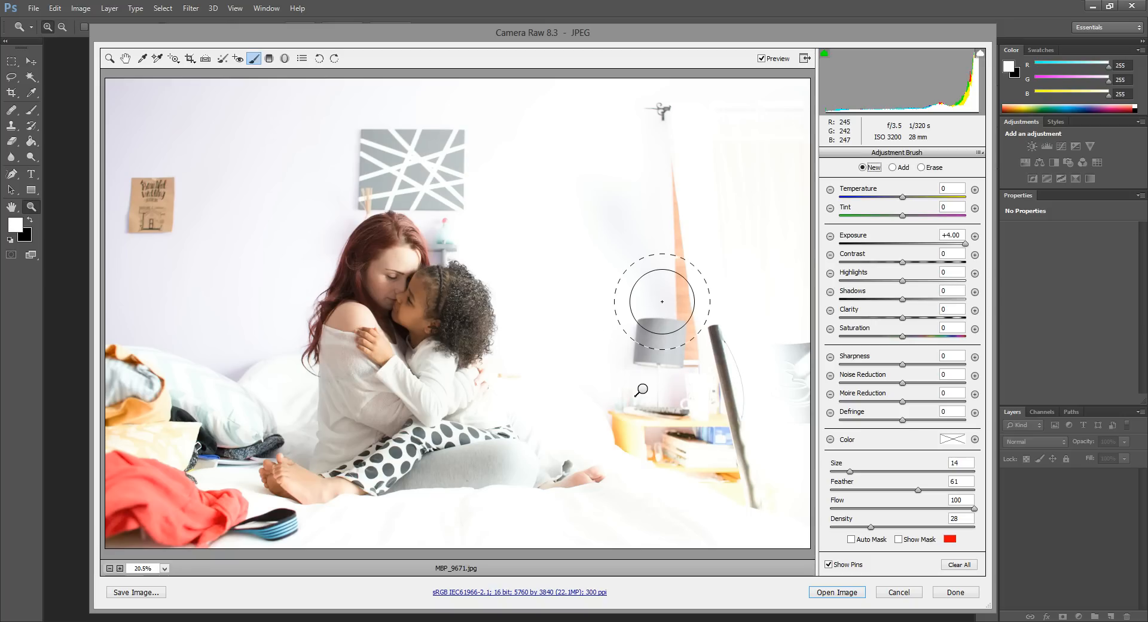
Step: Add a second +4.00 exposure brush adjustment across the lamp, chair, walls, clothes and bedding surrounding the pair
{"action": "mouse_move", "coordinate": [641, 273]}
{"action": "left_mouse_down"}
{"action": "mouse_move", "coordinate": [742, 431]}
{"action": "mouse_move", "coordinate": [655, 324]}
{"action": "mouse_move", "coordinate": [666, 391]}
{"action": "left_mouse_up"}
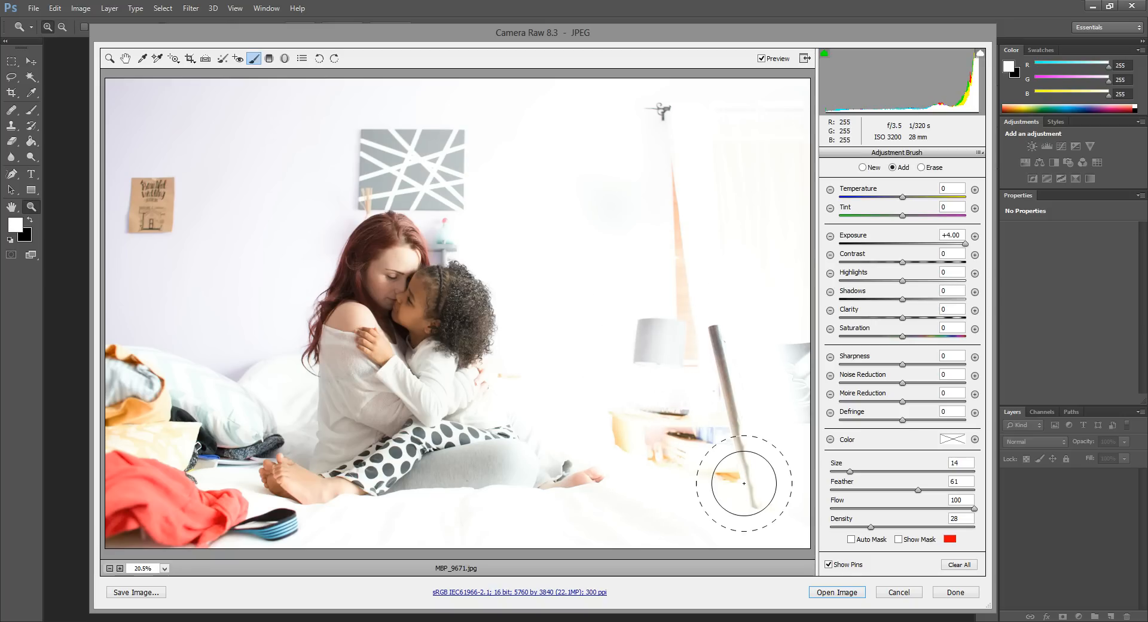
{"action": "mouse_move", "coordinate": [707, 302]}
{"action": "left_mouse_down"}
{"action": "mouse_move", "coordinate": [697, 132]}
{"action": "mouse_move", "coordinate": [681, 150]}
{"action": "mouse_move", "coordinate": [661, 129]}
{"action": "mouse_move", "coordinate": [827, 142]}
{"action": "mouse_move", "coordinate": [798, 201]}
{"action": "mouse_move", "coordinate": [713, 159]}
{"action": "mouse_move", "coordinate": [666, 202]}
{"action": "mouse_move", "coordinate": [568, 186]}
{"action": "left_mouse_up"}
{"action": "mouse_move", "coordinate": [414, 128]}
{"action": "left_mouse_down"}
{"action": "mouse_move", "coordinate": [256, 132]}
{"action": "mouse_move", "coordinate": [467, 103]}
{"action": "mouse_move", "coordinate": [220, 154]}
{"action": "mouse_move", "coordinate": [241, 118]}
{"action": "mouse_move", "coordinate": [148, 163]}
{"action": "mouse_move", "coordinate": [76, 127]}
{"action": "mouse_move", "coordinate": [69, 157]}
{"action": "mouse_move", "coordinate": [102, 288]}
{"action": "mouse_move", "coordinate": [148, 196]}
{"action": "mouse_move", "coordinate": [174, 319]}
{"action": "mouse_move", "coordinate": [211, 310]}
{"action": "mouse_move", "coordinate": [244, 351]}
{"action": "mouse_move", "coordinate": [252, 296]}
{"action": "mouse_move", "coordinate": [310, 163]}
{"action": "mouse_move", "coordinate": [165, 358]}
{"action": "mouse_move", "coordinate": [154, 468]}
{"action": "mouse_move", "coordinate": [146, 462]}
{"action": "mouse_move", "coordinate": [132, 523]}
{"action": "mouse_move", "coordinate": [158, 508]}
{"action": "mouse_move", "coordinate": [121, 492]}
{"action": "left_mouse_up"}
{"action": "mouse_move", "coordinate": [152, 397]}
{"action": "left_mouse_down"}
{"action": "mouse_move", "coordinate": [191, 412]}
{"action": "mouse_move", "coordinate": [244, 392]}
{"action": "mouse_move", "coordinate": [194, 380]}
{"action": "mouse_move", "coordinate": [132, 496]}
{"action": "mouse_move", "coordinate": [365, 554]}
{"action": "mouse_move", "coordinate": [142, 554]}
{"action": "mouse_move", "coordinate": [388, 568]}
{"action": "mouse_move", "coordinate": [719, 553]}
{"action": "mouse_move", "coordinate": [751, 468]}
{"action": "mouse_move", "coordinate": [725, 334]}
{"action": "left_mouse_up"}
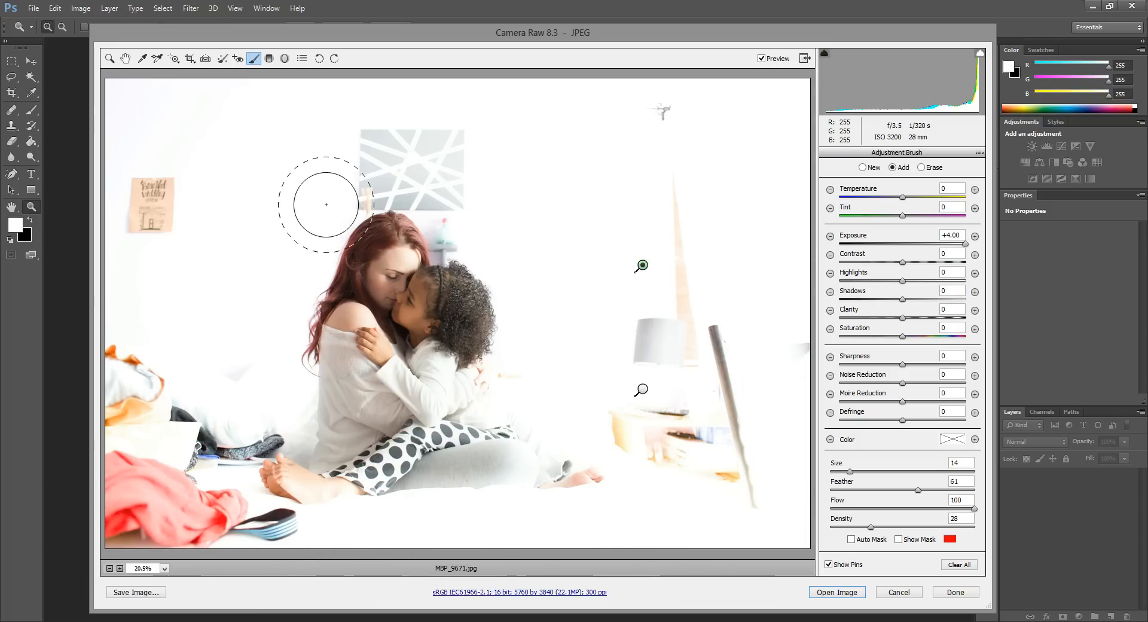
Step: Add a third +4.00 exposure adjustment with an enlarged brush over the nightstand, lamp and curtain beside the pair
{"action": "key", "text": "bracketleft"}
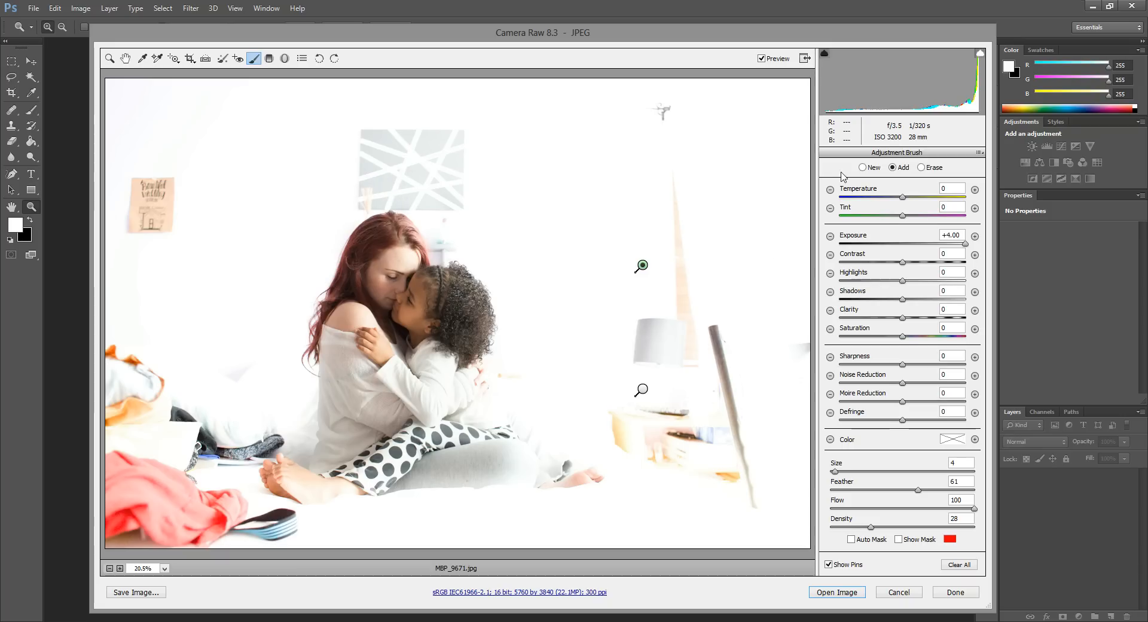
{"action": "key", "text": "bracketright"}
{"action": "key", "text": "bracketright"}
{"action": "key", "text": "bracketright"}
{"action": "key", "text": "bracketright"}
{"action": "key", "text": "bracketright"}
{"action": "key", "text": "bracketright"}
{"action": "key", "text": "bracketright"}
{"action": "key", "text": "bracketright"}
{"action": "key", "text": "bracketright"}
{"action": "key", "text": "bracketright"}
{"action": "key", "text": "bracketright"}
{"action": "key", "text": "bracketright"}
{"action": "key", "text": "bracketright"}
{"action": "key", "text": "bracketright"}
{"action": "mouse_move", "coordinate": [701, 420]}
{"action": "left_mouse_down"}
{"action": "mouse_move", "coordinate": [735, 476]}
{"action": "mouse_move", "coordinate": [717, 346]}
{"action": "mouse_move", "coordinate": [654, 379]}
{"action": "mouse_move", "coordinate": [636, 312]}
{"action": "mouse_move", "coordinate": [658, 138]}
{"action": "mouse_move", "coordinate": [753, 251]}
{"action": "mouse_move", "coordinate": [760, 477]}
{"action": "mouse_move", "coordinate": [782, 398]}
{"action": "mouse_move", "coordinate": [632, 204]}
{"action": "mouse_move", "coordinate": [632, 224]}
{"action": "left_mouse_up"}
Step: Shrink the brush and brighten the clothes and pillows piled behind the mother
{"action": "key", "text": "bracketleft"}
{"action": "key", "text": "bracketleft"}
{"action": "key", "text": "bracketleft"}
{"action": "key", "text": "bracketleft"}
{"action": "key", "text": "bracketleft"}
{"action": "key", "text": "bracketleft"}
{"action": "mouse_move", "coordinate": [118, 522]}
{"action": "left_mouse_down"}
{"action": "mouse_move", "coordinate": [118, 455]}
{"action": "mouse_move", "coordinate": [162, 514]}
{"action": "mouse_move", "coordinate": [149, 485]}
{"action": "mouse_move", "coordinate": [272, 545]}
{"action": "mouse_move", "coordinate": [144, 486]}
{"action": "mouse_move", "coordinate": [124, 384]}
{"action": "mouse_move", "coordinate": [125, 422]}
{"action": "mouse_move", "coordinate": [155, 412]}
{"action": "mouse_move", "coordinate": [116, 368]}
{"action": "mouse_move", "coordinate": [188, 459]}
{"action": "mouse_move", "coordinate": [175, 419]}
{"action": "mouse_move", "coordinate": [197, 421]}
{"action": "mouse_move", "coordinate": [191, 414]}
{"action": "mouse_move", "coordinate": [218, 451]}
{"action": "mouse_move", "coordinate": [227, 432]}
{"action": "mouse_move", "coordinate": [222, 453]}
{"action": "mouse_move", "coordinate": [275, 426]}
{"action": "mouse_move", "coordinate": [289, 435]}
{"action": "mouse_move", "coordinate": [205, 332]}
{"action": "left_mouse_up"}
Step: Reduce the brush to size 6 and whiten the small wall sign and the wall corner above it
{"action": "key", "text": "bracketleft"}
{"action": "key", "text": "bracketleft"}
{"action": "key", "text": "bracketleft"}
{"action": "key", "text": "bracketleft"}
{"action": "key", "text": "bracketleft"}
{"action": "key", "text": "bracketleft"}
{"action": "left_click_drag", "start_coordinate": [151, 197], "coordinate": [168, 162]}
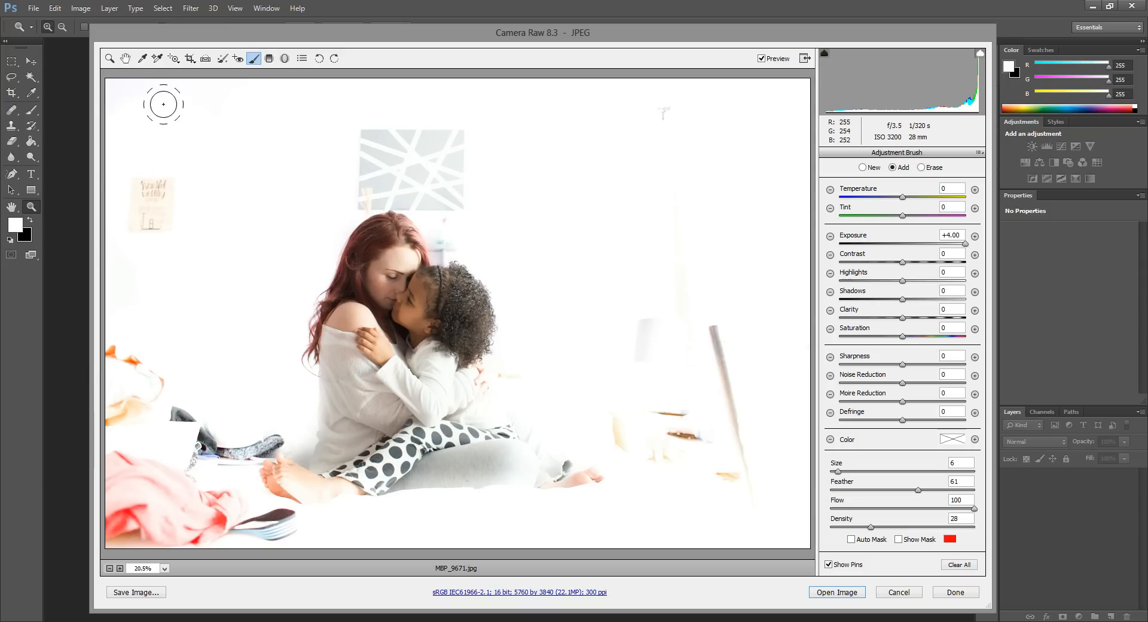
{"action": "left_click_drag", "start_coordinate": [99, 99], "coordinate": [185, 117]}
Step: Whiten the striped wall art and use a size 3 brush on the remaining background close to the pair
{"action": "key", "text": "bracketright"}
{"action": "mouse_move", "coordinate": [317, 136]}
{"action": "left_mouse_down"}
{"action": "mouse_move", "coordinate": [431, 132]}
{"action": "mouse_move", "coordinate": [331, 167]}
{"action": "mouse_move", "coordinate": [338, 189]}
{"action": "mouse_move", "coordinate": [390, 169]}
{"action": "mouse_move", "coordinate": [463, 175]}
{"action": "mouse_move", "coordinate": [477, 202]}
{"action": "mouse_move", "coordinate": [499, 171]}
{"action": "left_mouse_up"}
{"action": "key", "text": "bracketleft"}
{"action": "key", "text": "bracketleft"}
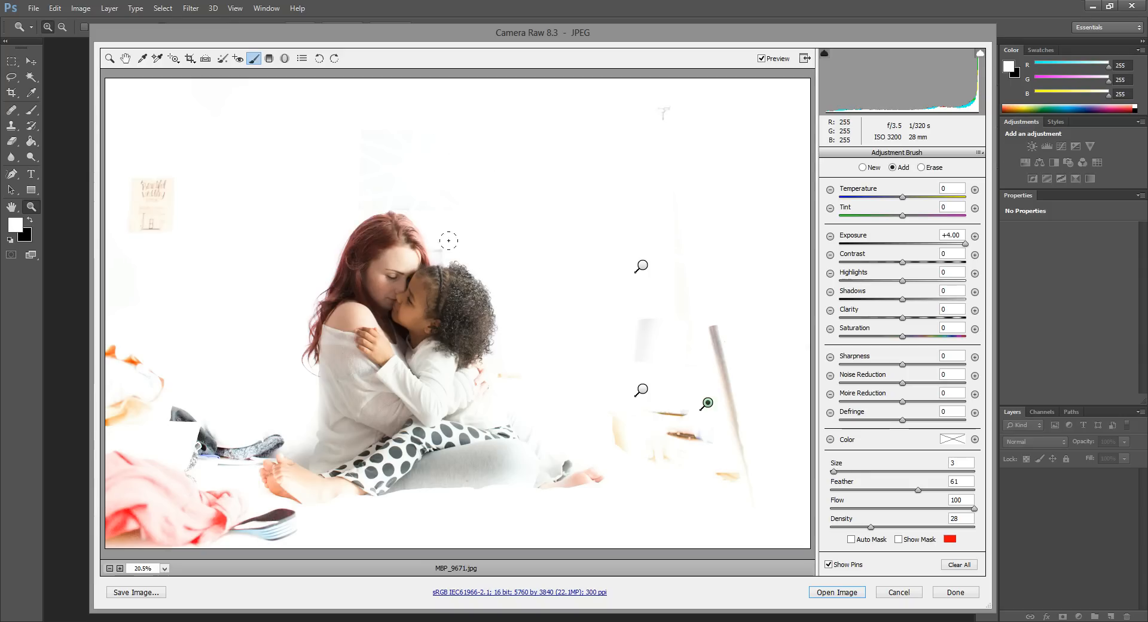
{"action": "left_click_drag", "start_coordinate": [508, 380], "coordinate": [538, 382]}
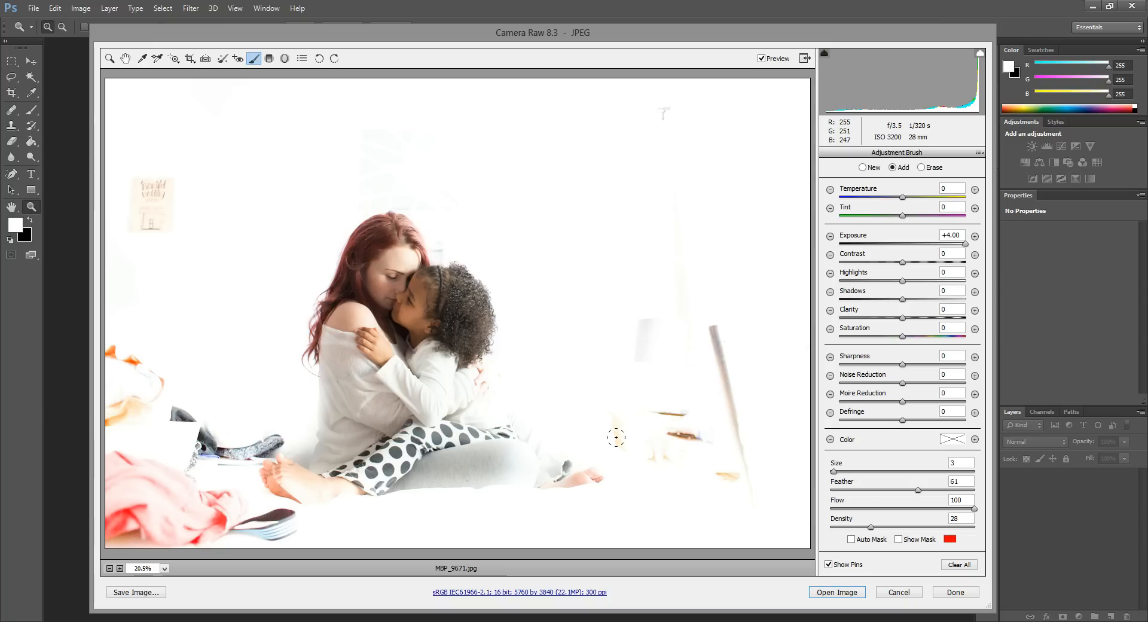
{"action": "left_click_drag", "start_coordinate": [262, 441], "coordinate": [275, 443]}
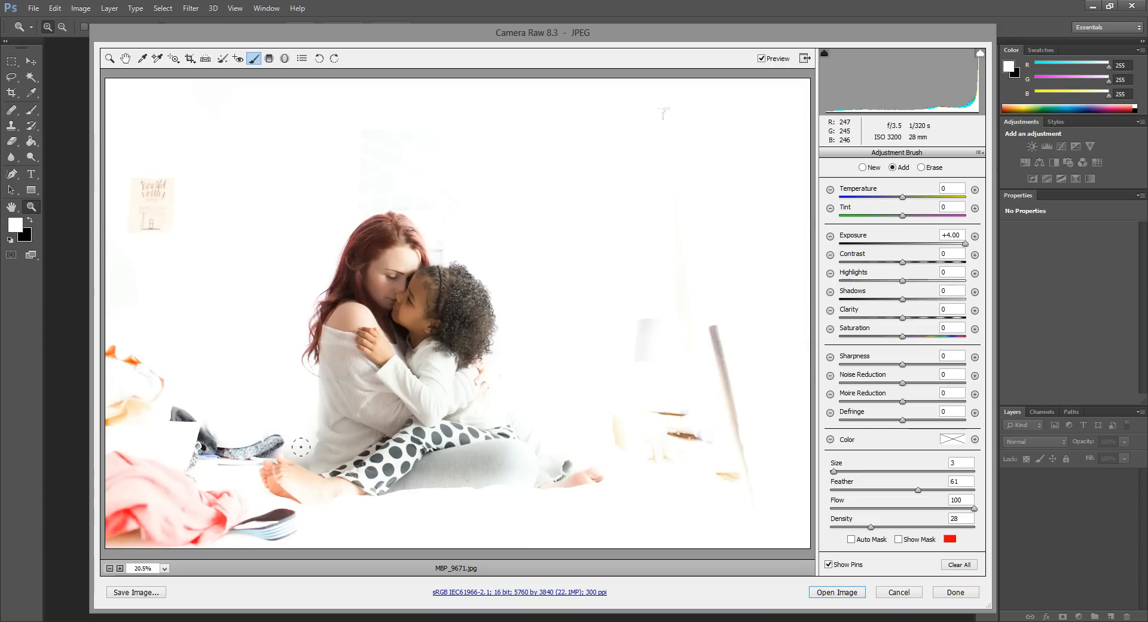
Step: Erase the brightening that spilled onto the mother's and child's legs
{"action": "left_click", "coordinate": [921, 168]}
{"action": "mouse_move", "coordinate": [329, 479]}
{"action": "left_mouse_down"}
{"action": "mouse_move", "coordinate": [319, 456]}
{"action": "mouse_move", "coordinate": [494, 415]}
{"action": "left_mouse_up"}
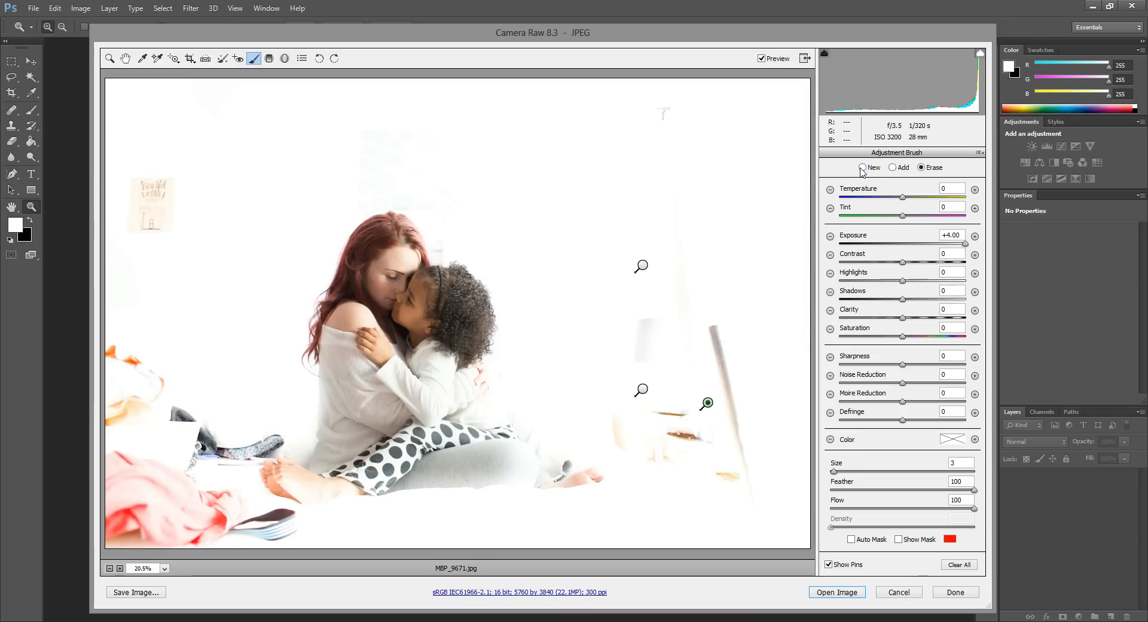
Step: Add a fourth +4.00 exposure adjustment with a larger brush over the chair post, nightstand, lamp and curtain
{"action": "key", "text": "bracketright"}
{"action": "key", "text": "bracketright"}
{"action": "key", "text": "bracketright"}
{"action": "key", "text": "bracketright"}
{"action": "key", "text": "bracketright"}
{"action": "mouse_move", "coordinate": [728, 349]}
{"action": "left_mouse_down"}
{"action": "mouse_move", "coordinate": [725, 431]}
{"action": "mouse_move", "coordinate": [662, 400]}
{"action": "mouse_move", "coordinate": [637, 366]}
{"action": "mouse_move", "coordinate": [609, 246]}
{"action": "mouse_move", "coordinate": [665, 125]}
{"action": "mouse_move", "coordinate": [551, 153]}
{"action": "left_mouse_up"}
Step: Whiten the shelf beside the mother's hair with a size 3 brush, and the wall art and nearby wall at size 4
{"action": "key", "text": "bracketleft"}
{"action": "key", "text": "bracketleft"}
{"action": "key", "text": "bracketleft"}
{"action": "key", "text": "bracketleft"}
{"action": "key", "text": "bracketleft"}
{"action": "key", "text": "bracketleft"}
{"action": "key", "text": "bracketleft"}
{"action": "key", "text": "bracketleft"}
{"action": "key", "text": "bracketleft"}
{"action": "key", "text": "bracketleft"}
{"action": "key", "text": "bracketleft"}
{"action": "key", "text": "bracketleft"}
{"action": "key", "text": "bracketleft"}
{"action": "key", "text": "bracketleft"}
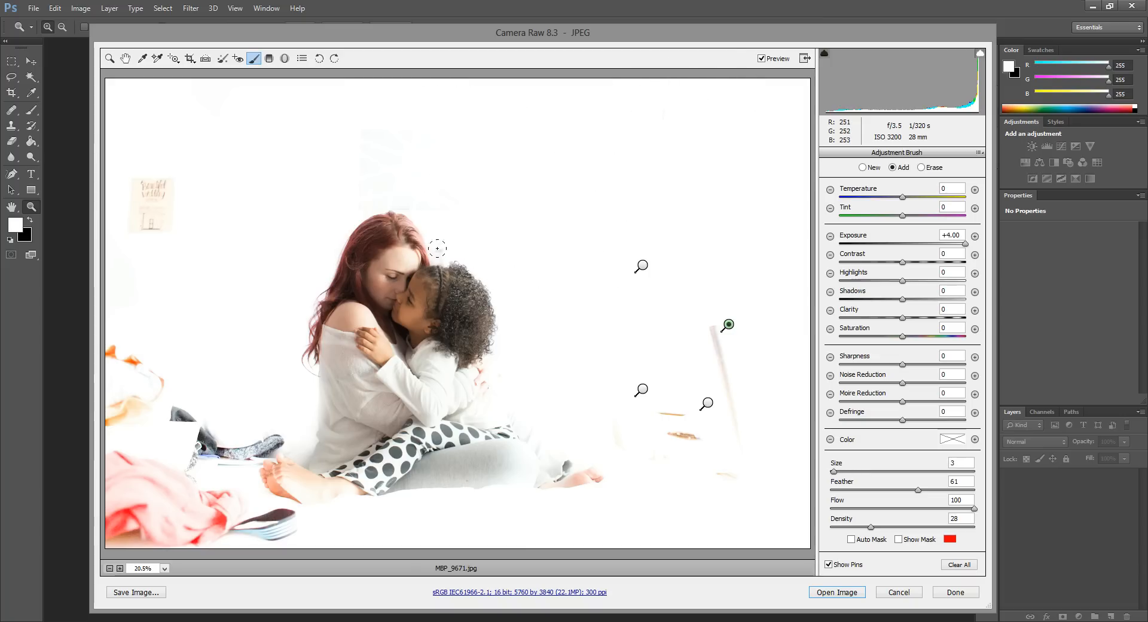
{"action": "left_click_drag", "start_coordinate": [439, 250], "coordinate": [442, 238]}
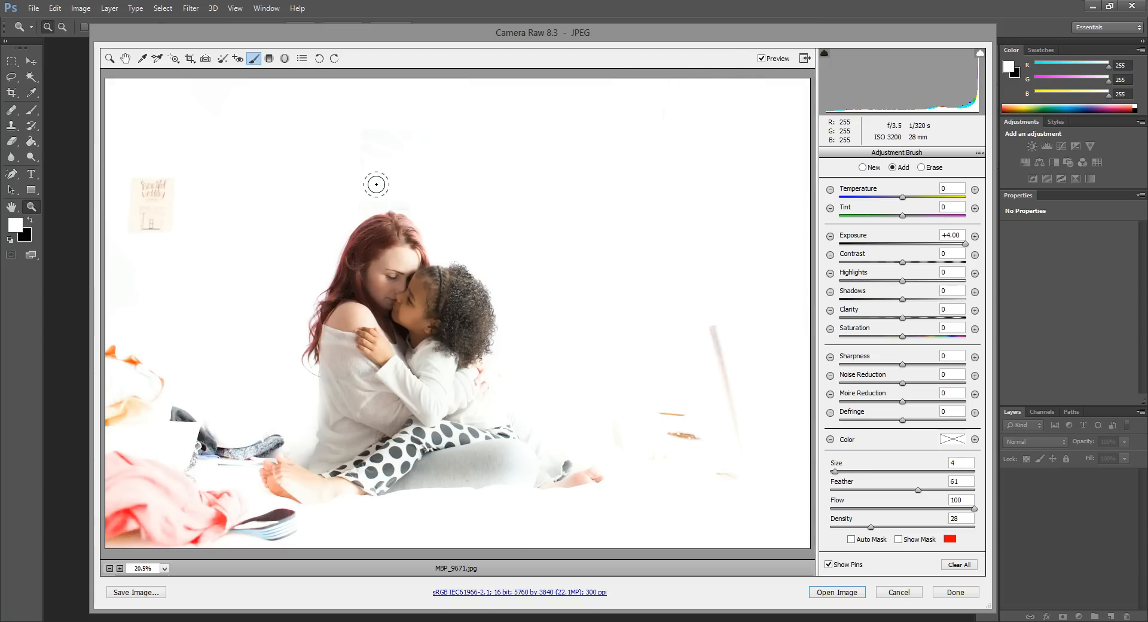
{"action": "left_click_drag", "start_coordinate": [384, 161], "coordinate": [334, 139]}
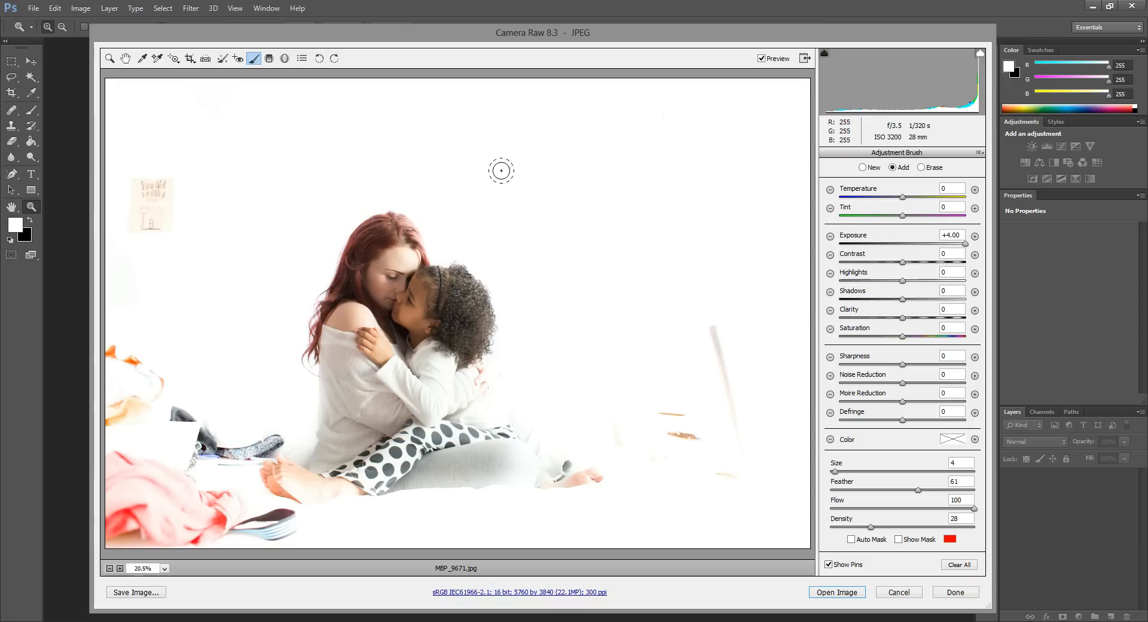
{"action": "left_click_drag", "start_coordinate": [501, 170], "coordinate": [179, 270]}
Step: Enlarge the brush to size 8 and whiten the wall sign, the clothes pile, and the nightstand and chair area
{"action": "key", "text": "bracketright"}
{"action": "key", "text": "bracketright"}
{"action": "mouse_move", "coordinate": [198, 206]}
{"action": "left_mouse_down"}
{"action": "mouse_move", "coordinate": [158, 220]}
{"action": "mouse_move", "coordinate": [140, 193]}
{"action": "mouse_move", "coordinate": [150, 336]}
{"action": "mouse_move", "coordinate": [133, 336]}
{"action": "mouse_move", "coordinate": [118, 368]}
{"action": "mouse_move", "coordinate": [116, 468]}
{"action": "mouse_move", "coordinate": [118, 403]}
{"action": "mouse_move", "coordinate": [129, 487]}
{"action": "mouse_move", "coordinate": [197, 532]}
{"action": "mouse_move", "coordinate": [186, 512]}
{"action": "mouse_move", "coordinate": [285, 547]}
{"action": "mouse_move", "coordinate": [223, 507]}
{"action": "mouse_move", "coordinate": [210, 431]}
{"action": "mouse_move", "coordinate": [185, 451]}
{"action": "mouse_move", "coordinate": [165, 436]}
{"action": "mouse_move", "coordinate": [265, 416]}
{"action": "left_mouse_up"}
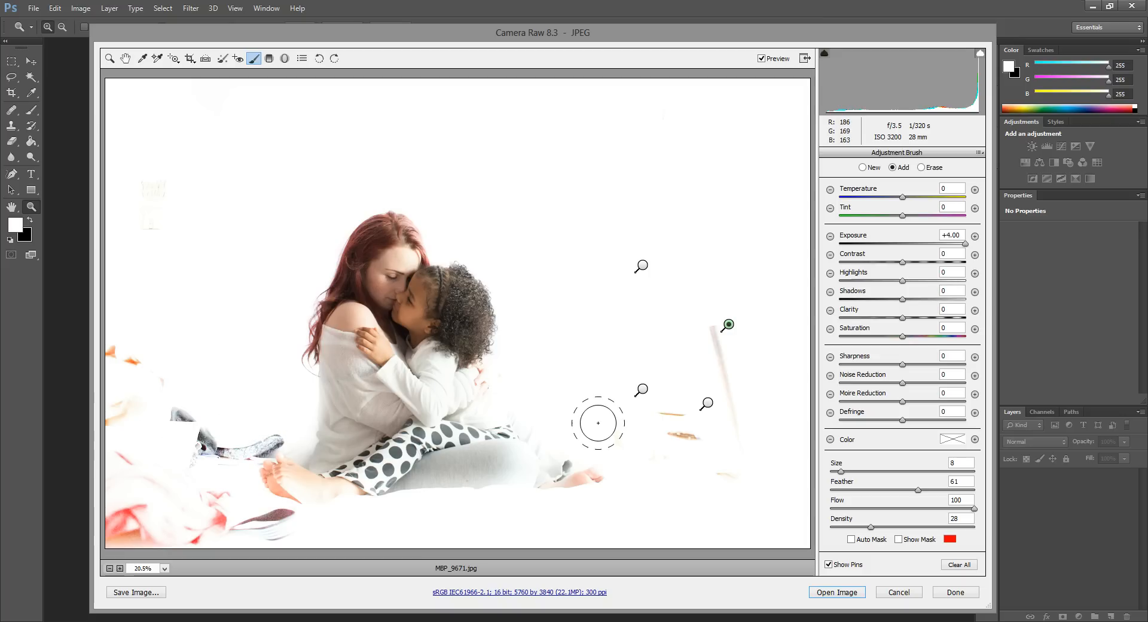
{"action": "mouse_move", "coordinate": [705, 456]}
{"action": "left_mouse_down"}
{"action": "mouse_move", "coordinate": [725, 385]}
{"action": "mouse_move", "coordinate": [723, 322]}
{"action": "left_mouse_up"}
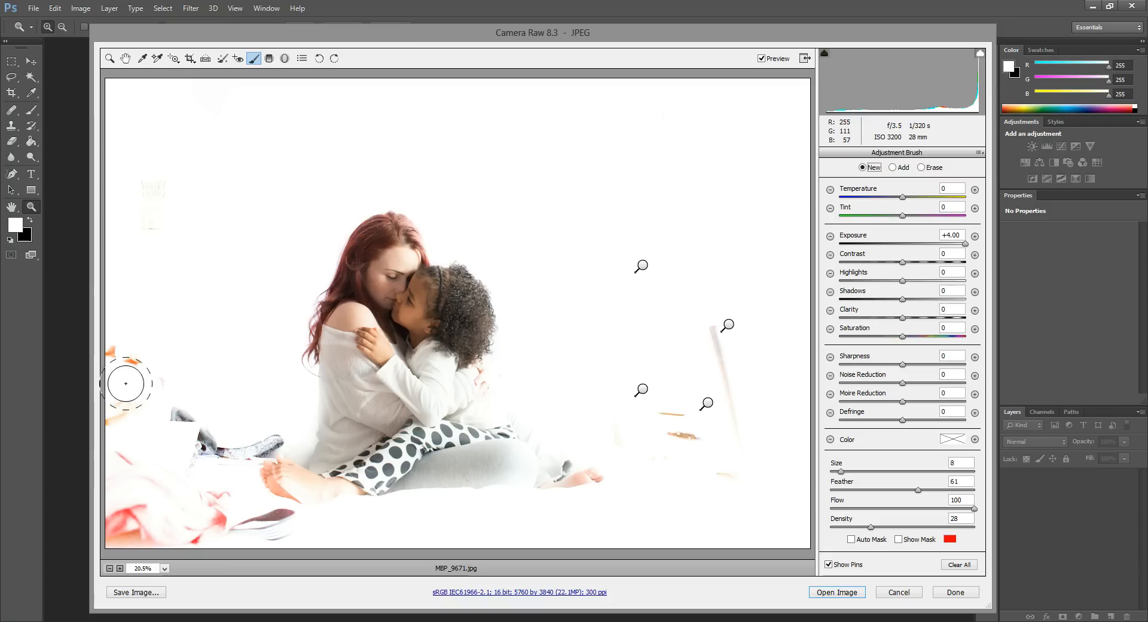
Step: Add a fifth +4.00 exposure adjustment over the remaining clothes, nightstand and chair post
{"action": "mouse_move", "coordinate": [116, 469]}
{"action": "left_mouse_down"}
{"action": "mouse_move", "coordinate": [174, 534]}
{"action": "mouse_move", "coordinate": [170, 509]}
{"action": "mouse_move", "coordinate": [226, 538]}
{"action": "mouse_move", "coordinate": [198, 445]}
{"action": "mouse_move", "coordinate": [160, 389]}
{"action": "left_mouse_up"}
{"action": "mouse_move", "coordinate": [602, 430]}
{"action": "left_mouse_down"}
{"action": "mouse_move", "coordinate": [706, 482]}
{"action": "mouse_move", "coordinate": [728, 400]}
{"action": "mouse_move", "coordinate": [721, 353]}
{"action": "mouse_move", "coordinate": [642, 399]}
{"action": "left_mouse_up"}
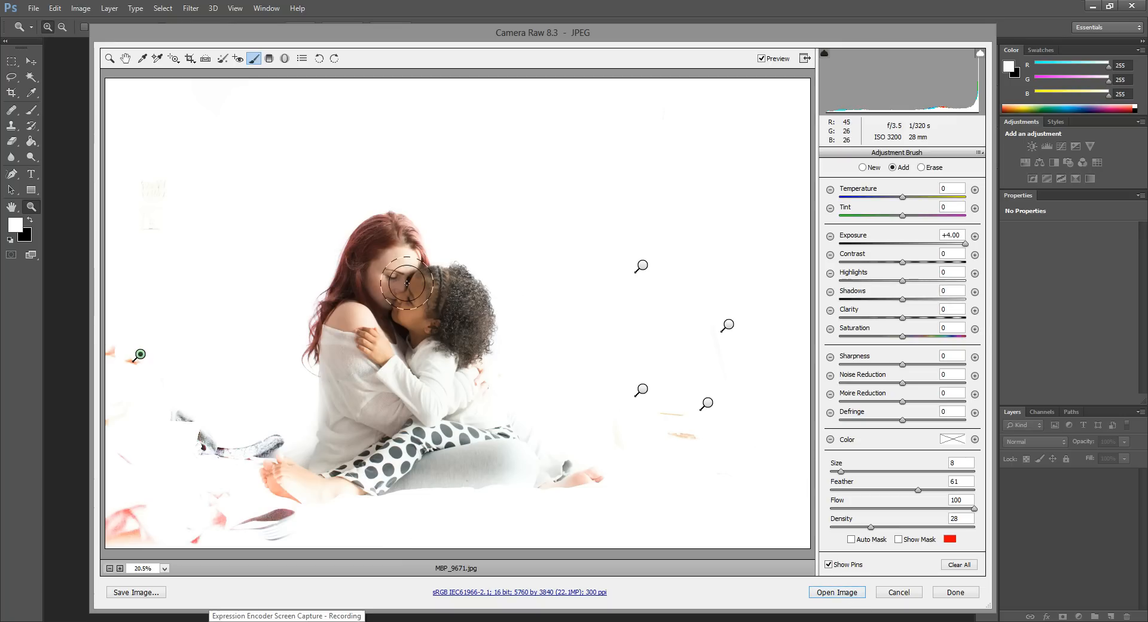
Step: Add a new exposure adjustment with a size 6 brush over the two faces, set it to +0.60, and extend it over the mother's sweater
{"action": "key", "text": "bracketleft"}
{"action": "key", "text": "bracketleft"}
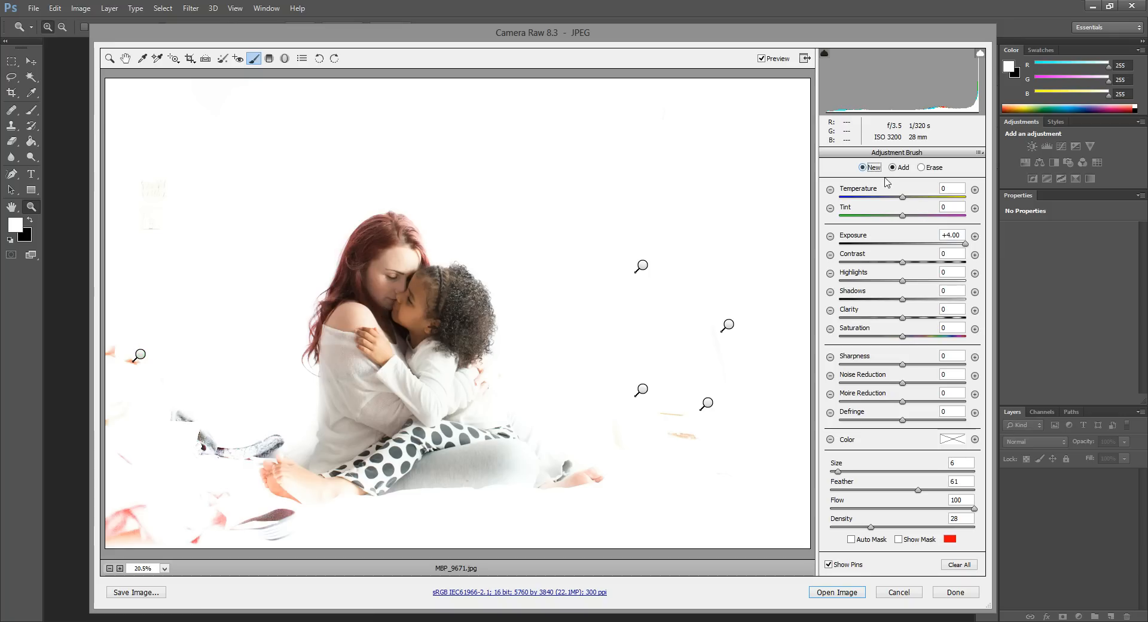
{"action": "left_click", "coordinate": [951, 238]}
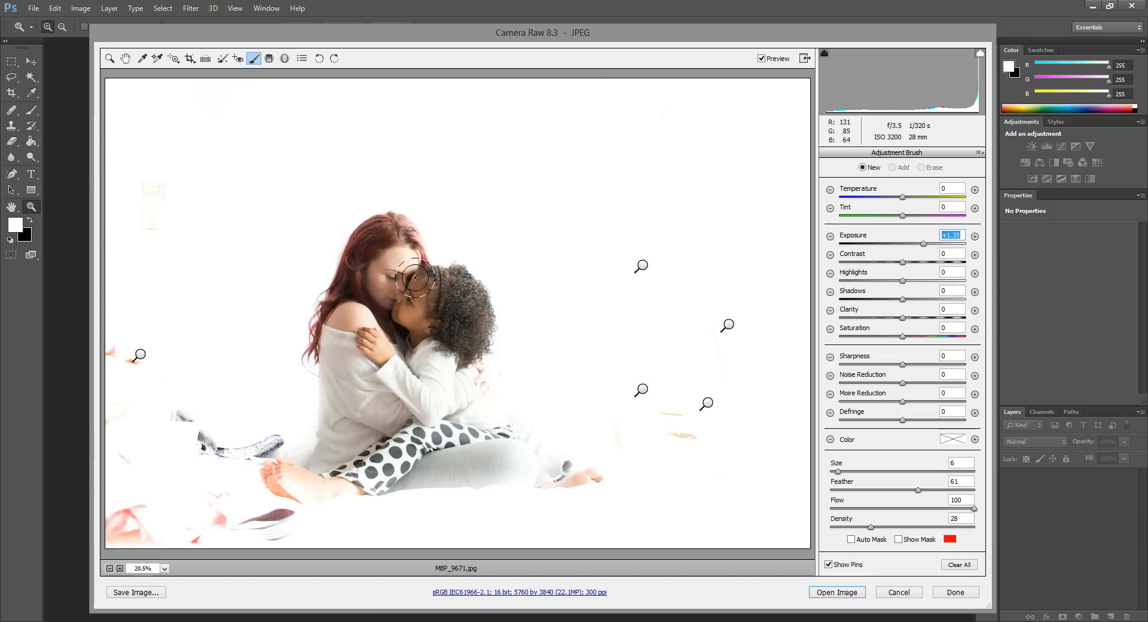
{"action": "mouse_move", "coordinate": [402, 288]}
{"action": "left_mouse_down"}
{"action": "mouse_move", "coordinate": [390, 327]}
{"action": "mouse_move", "coordinate": [388, 294]}
{"action": "mouse_move", "coordinate": [411, 345]}
{"action": "mouse_move", "coordinate": [398, 268]}
{"action": "mouse_move", "coordinate": [407, 344]}
{"action": "left_mouse_up"}
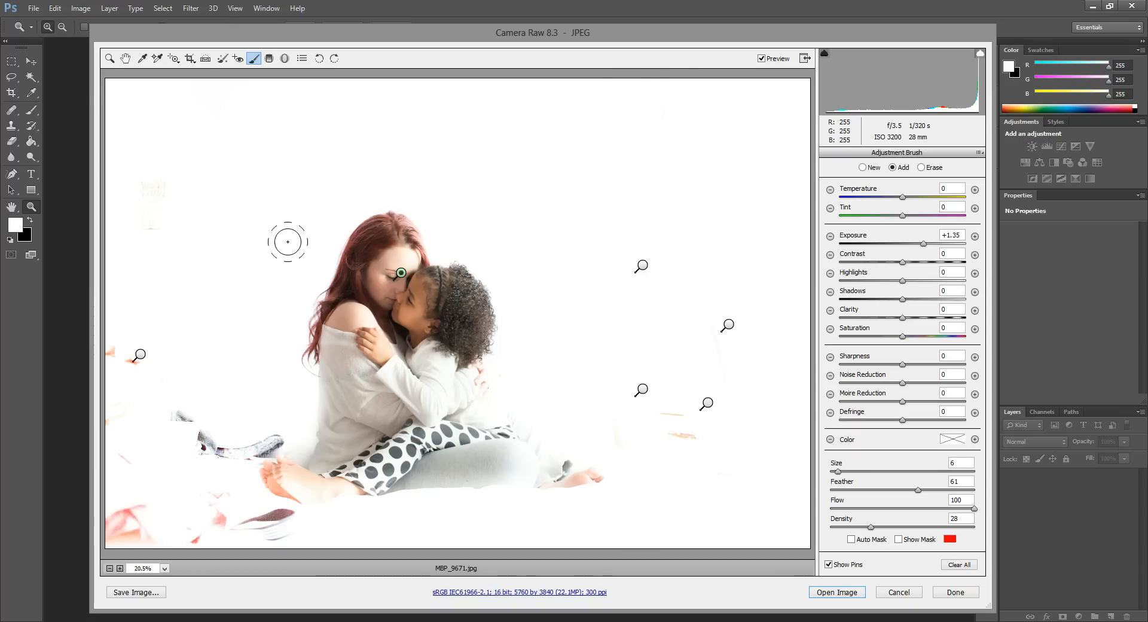
{"action": "key", "text": "Delete"}
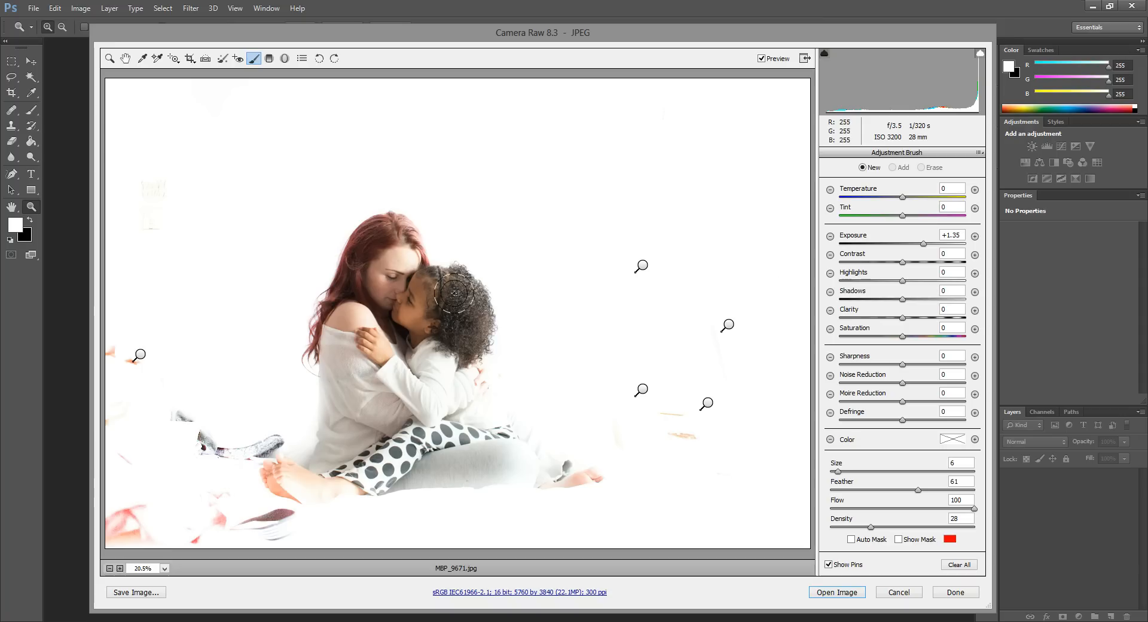
{"action": "mouse_move", "coordinate": [408, 282]}
{"action": "left_mouse_down"}
{"action": "mouse_move", "coordinate": [396, 303]}
{"action": "mouse_move", "coordinate": [383, 269]}
{"action": "left_mouse_up"}
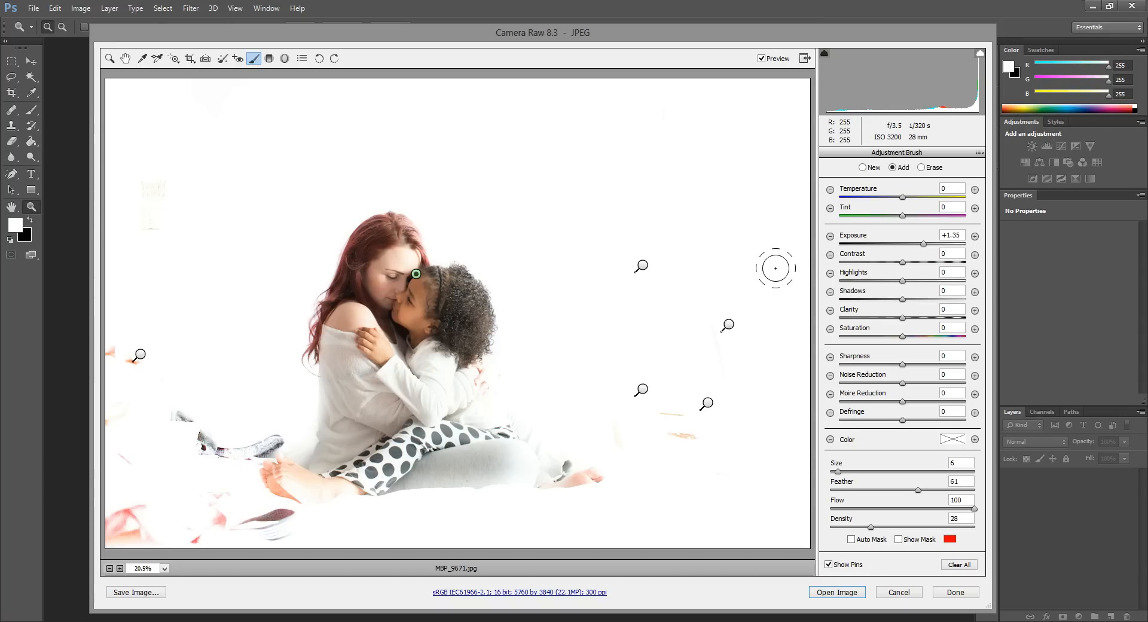
{"action": "mouse_move", "coordinate": [925, 246]}
{"action": "left_mouse_down"}
{"action": "mouse_move", "coordinate": [897, 242]}
{"action": "mouse_move", "coordinate": [913, 245]}
{"action": "left_mouse_up"}
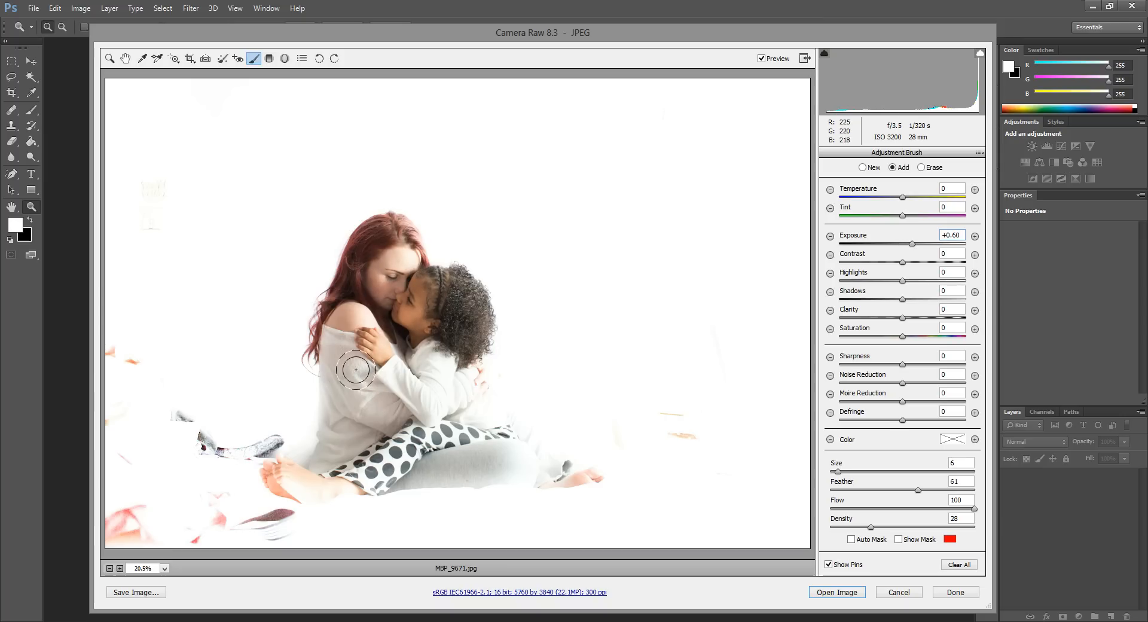
{"action": "left_click_drag", "start_coordinate": [363, 390], "coordinate": [354, 372]}
{"action": "mouse_move", "coordinate": [354, 371]}
{"action": "left_mouse_down"}
{"action": "mouse_move", "coordinate": [370, 395]}
{"action": "mouse_move", "coordinate": [346, 363]}
{"action": "mouse_move", "coordinate": [357, 419]}
{"action": "left_mouse_up"}
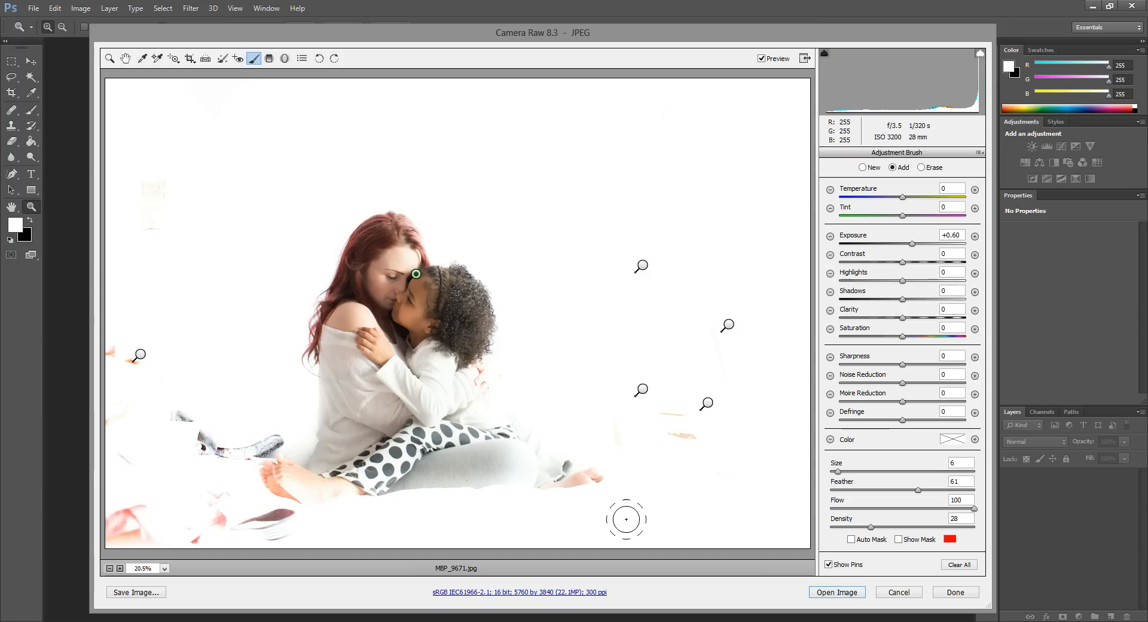
Step: Open the adjusted photo for editing and add a blank layer to paint on with the Brush tool
{"action": "left_click", "coordinate": [837, 591]}
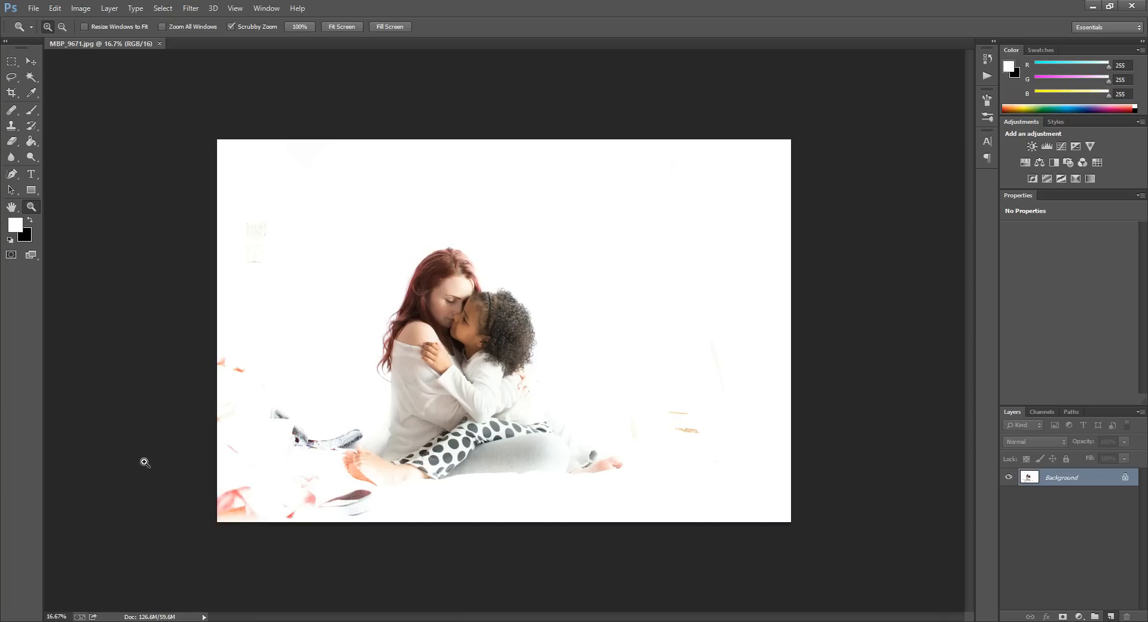
{"action": "key", "text": "ctrl+shift+alt+n"}
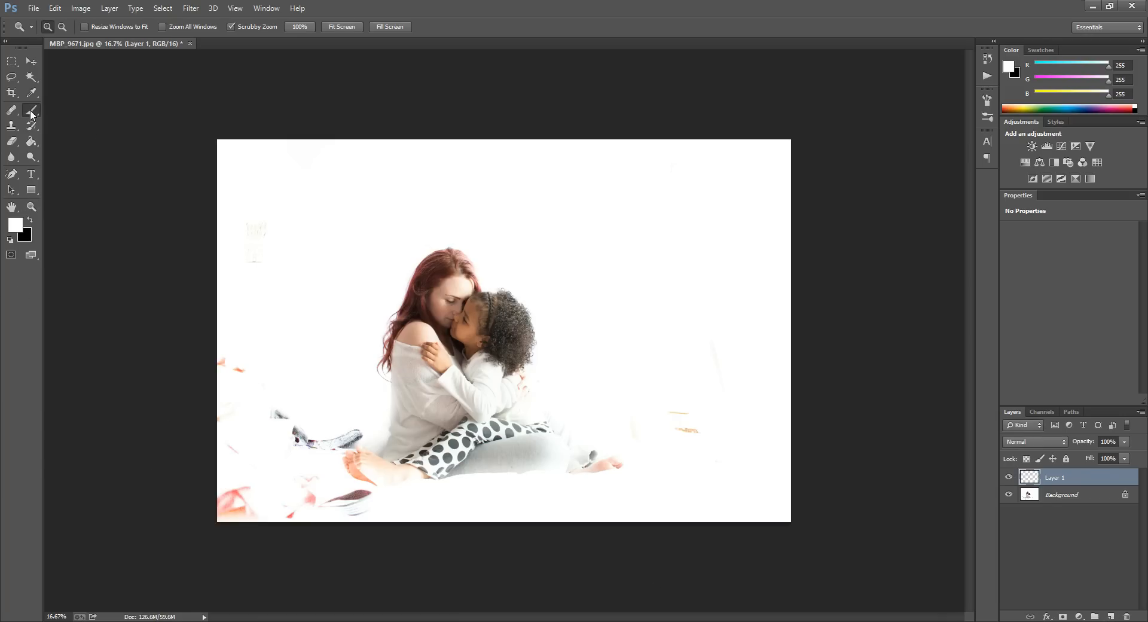
{"action": "left_click", "coordinate": [31, 111]}
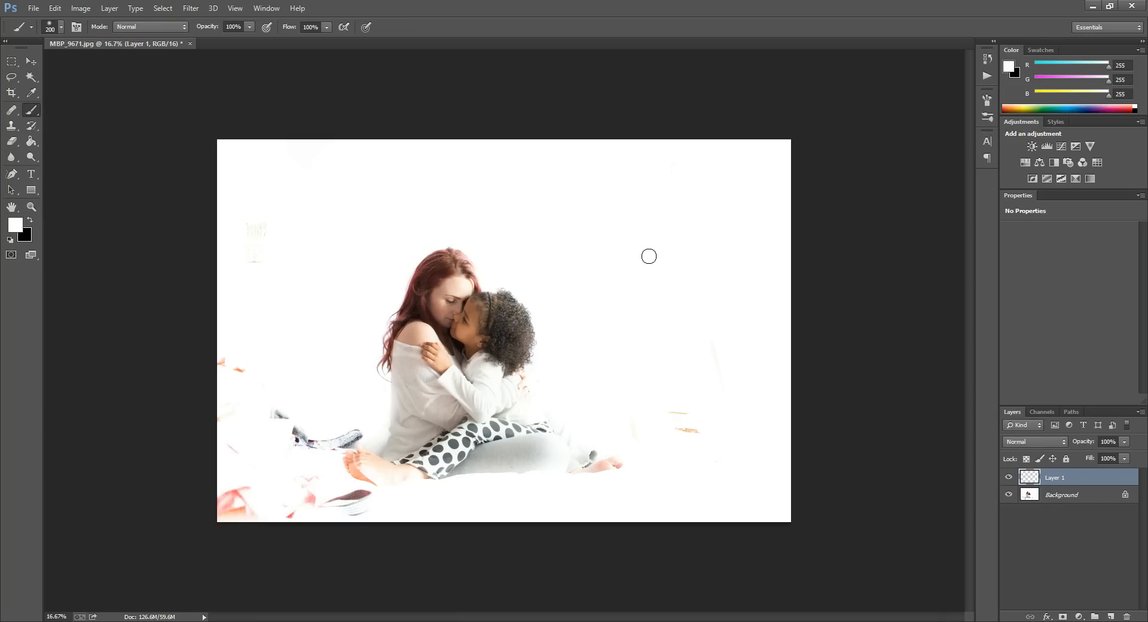
Step: Paint white over the leftover marks on the nightstand, chair post and bedding on the child's side of the background
{"action": "left_click", "coordinate": [642, 246], "text": "alt"}
{"action": "left_click", "coordinate": [704, 431]}
{"action": "left_click", "coordinate": [717, 360]}
{"action": "key", "text": "bracketleft"}
{"action": "key", "text": "bracketleft"}
{"action": "key", "text": "bracketleft"}
{"action": "key", "text": "bracketleft"}
{"action": "key", "text": "bracketleft"}
{"action": "left_click_drag", "start_coordinate": [640, 432], "coordinate": [637, 425]}
Step: Enlarge the brush to 500 and paint white over the wall sign, clothes and bedding remnants behind the mother and near the photo's corner
{"action": "key", "text": "bracketright"}
{"action": "key", "text": "bracketright"}
{"action": "key", "text": "bracketright"}
{"action": "left_click_drag", "start_coordinate": [236, 361], "coordinate": [236, 409]}
{"action": "left_click_drag", "start_coordinate": [236, 492], "coordinate": [232, 523]}
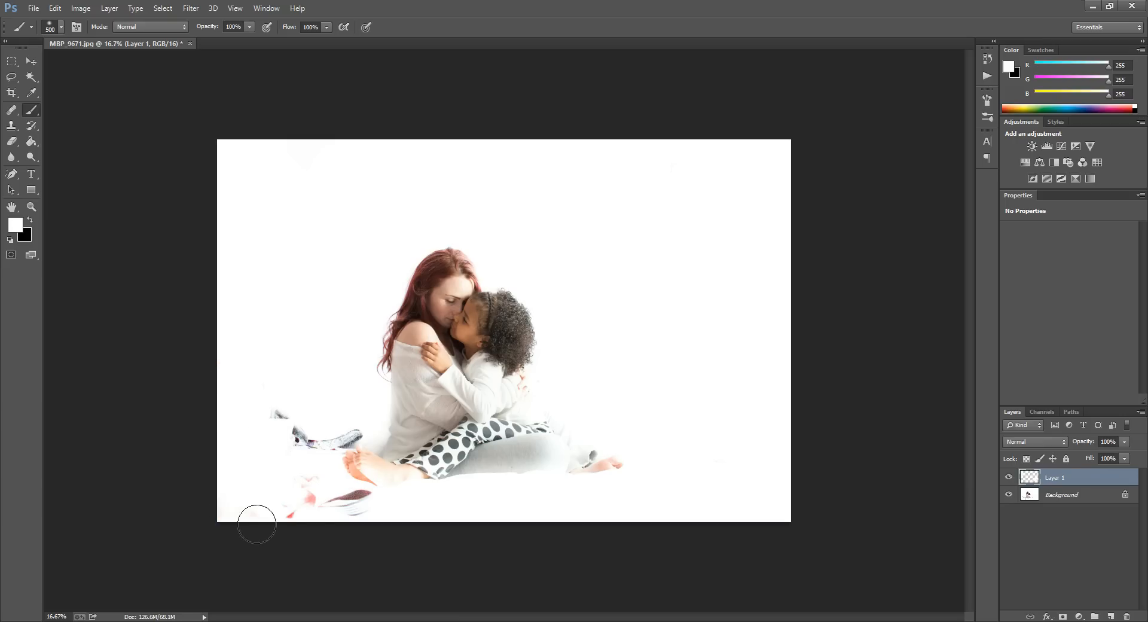
{"action": "left_click_drag", "start_coordinate": [299, 511], "coordinate": [266, 383]}
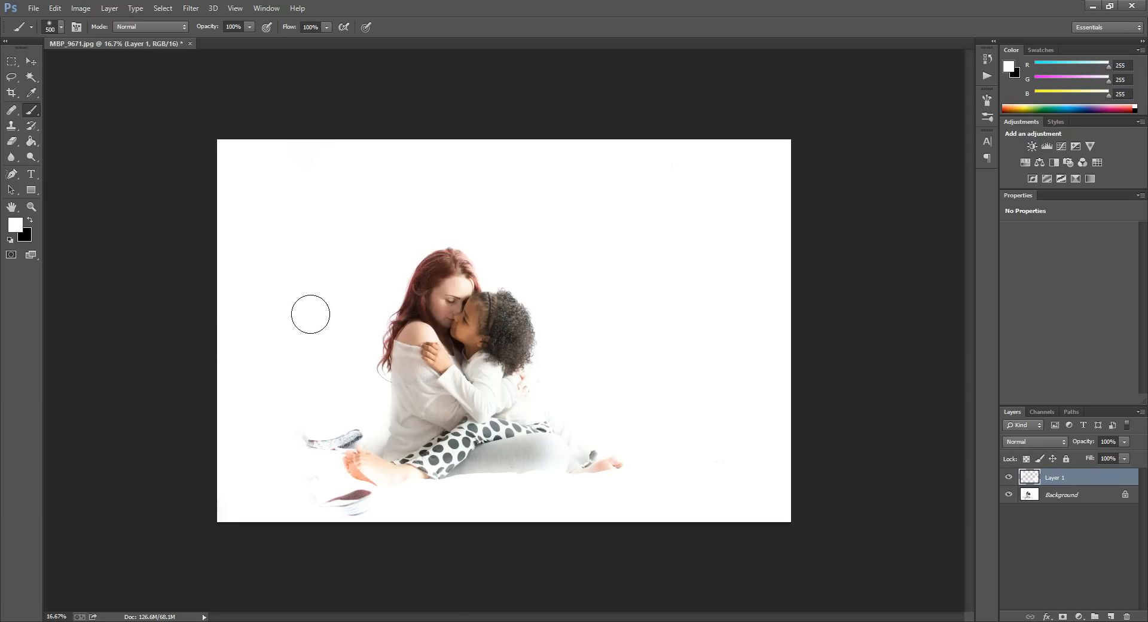
Step: Paint white over the grey cloth and the dark red striped item beside the mother's feet with a brush of about 150
{"action": "left_click", "coordinate": [31, 206]}
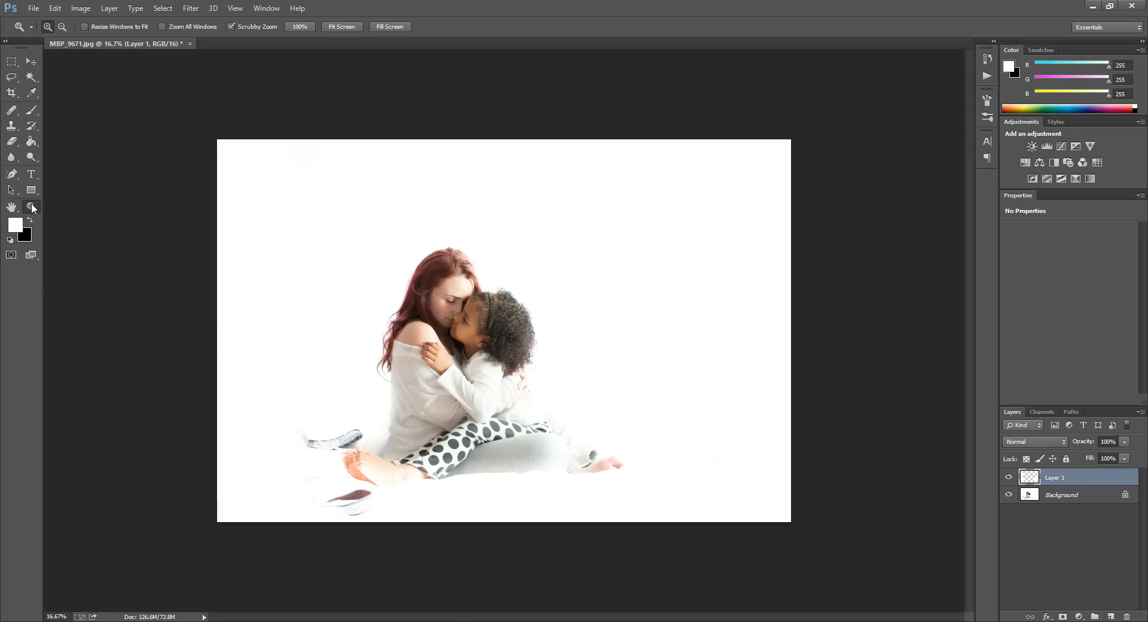
{"action": "left_click", "coordinate": [336, 488]}
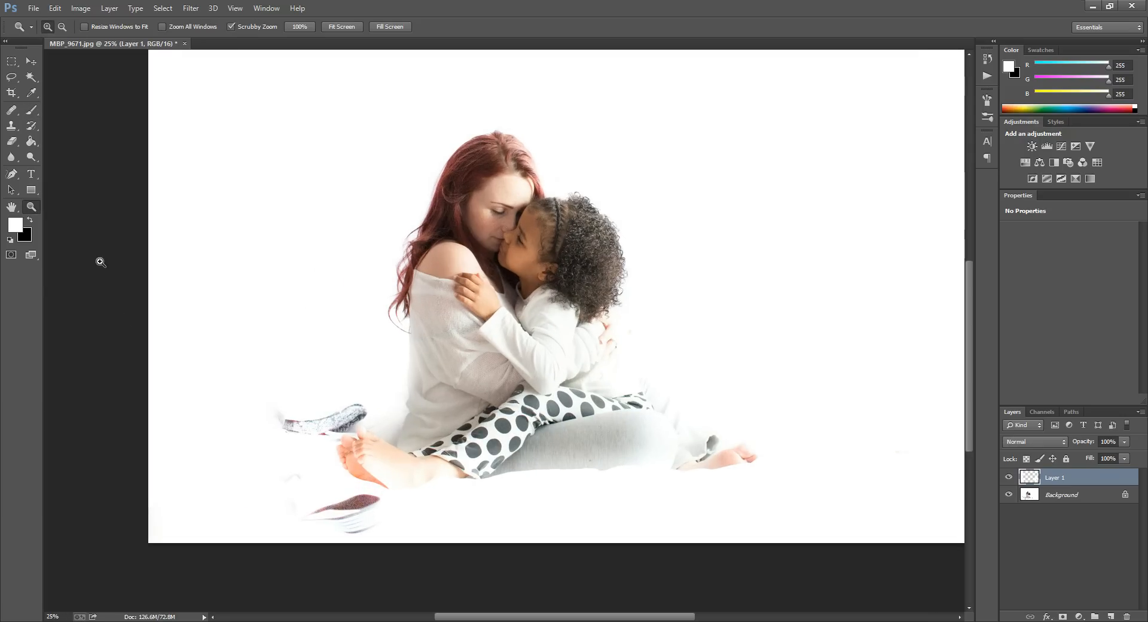
{"action": "left_click", "coordinate": [31, 110]}
{"action": "key", "text": "bracketleft"}
{"action": "key", "text": "bracketleft"}
{"action": "key", "text": "bracketleft"}
{"action": "left_click_drag", "start_coordinate": [286, 424], "coordinate": [349, 410]}
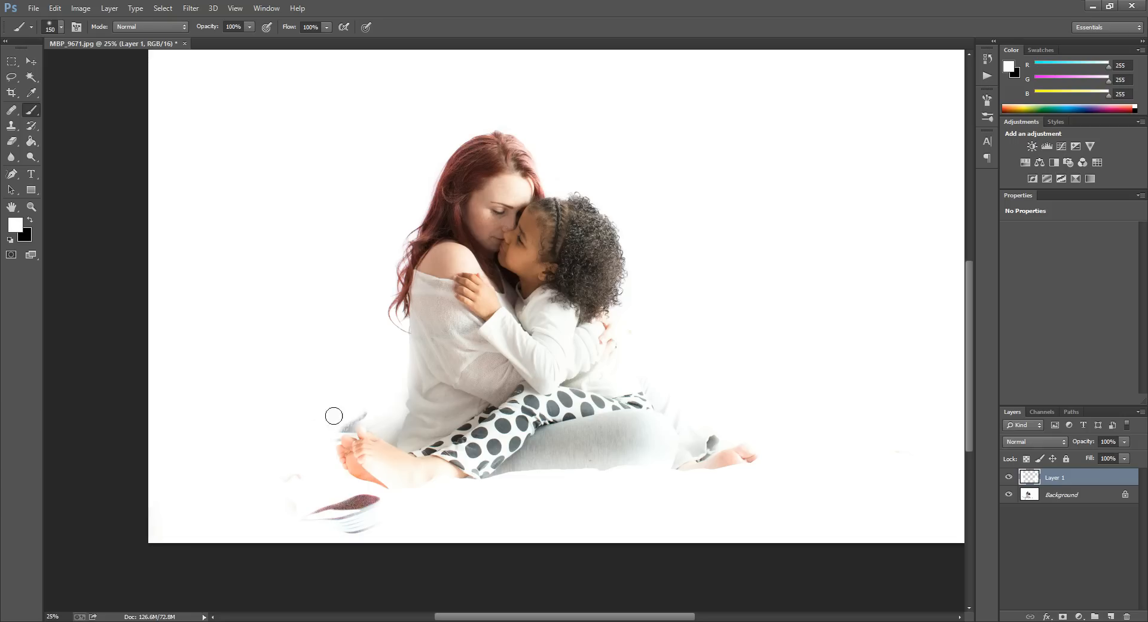
{"action": "mouse_move", "coordinate": [292, 477]}
{"action": "left_mouse_down"}
{"action": "mouse_move", "coordinate": [299, 507]}
{"action": "mouse_move", "coordinate": [359, 516]}
{"action": "mouse_move", "coordinate": [385, 508]}
{"action": "mouse_move", "coordinate": [340, 497]}
{"action": "mouse_move", "coordinate": [354, 511]}
{"action": "mouse_move", "coordinate": [384, 507]}
{"action": "mouse_move", "coordinate": [353, 498]}
{"action": "mouse_move", "coordinate": [378, 500]}
{"action": "mouse_move", "coordinate": [362, 532]}
{"action": "mouse_move", "coordinate": [382, 526]}
{"action": "mouse_move", "coordinate": [332, 481]}
{"action": "left_mouse_up"}
Step: Clean up the grey residue between the toes and the mother's sweater with a finer white brush, down to size 70
{"action": "key", "text": "bracketleft"}
{"action": "key", "text": "bracketleft"}
{"action": "key", "text": "bracketleft"}
{"action": "key", "text": "bracketleft"}
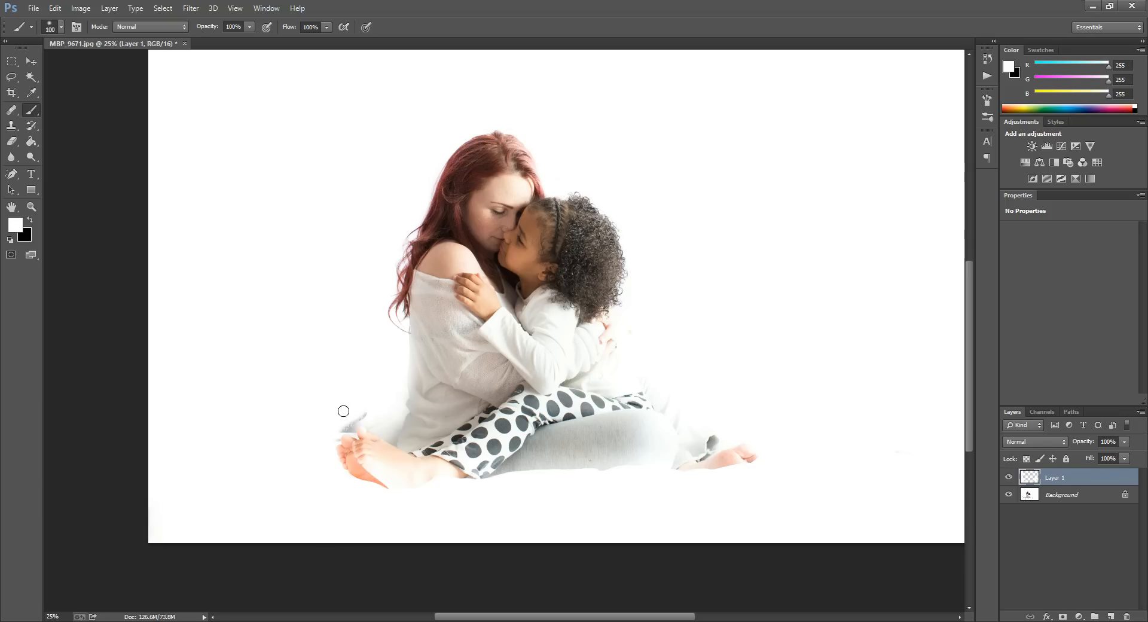
{"action": "left_click_drag", "start_coordinate": [361, 417], "coordinate": [345, 425]}
{"action": "mouse_move", "coordinate": [391, 437]}
{"action": "left_mouse_down"}
{"action": "mouse_move", "coordinate": [398, 410]}
{"action": "mouse_move", "coordinate": [392, 441]}
{"action": "mouse_move", "coordinate": [405, 410]}
{"action": "mouse_move", "coordinate": [395, 444]}
{"action": "mouse_move", "coordinate": [369, 422]}
{"action": "left_mouse_up"}
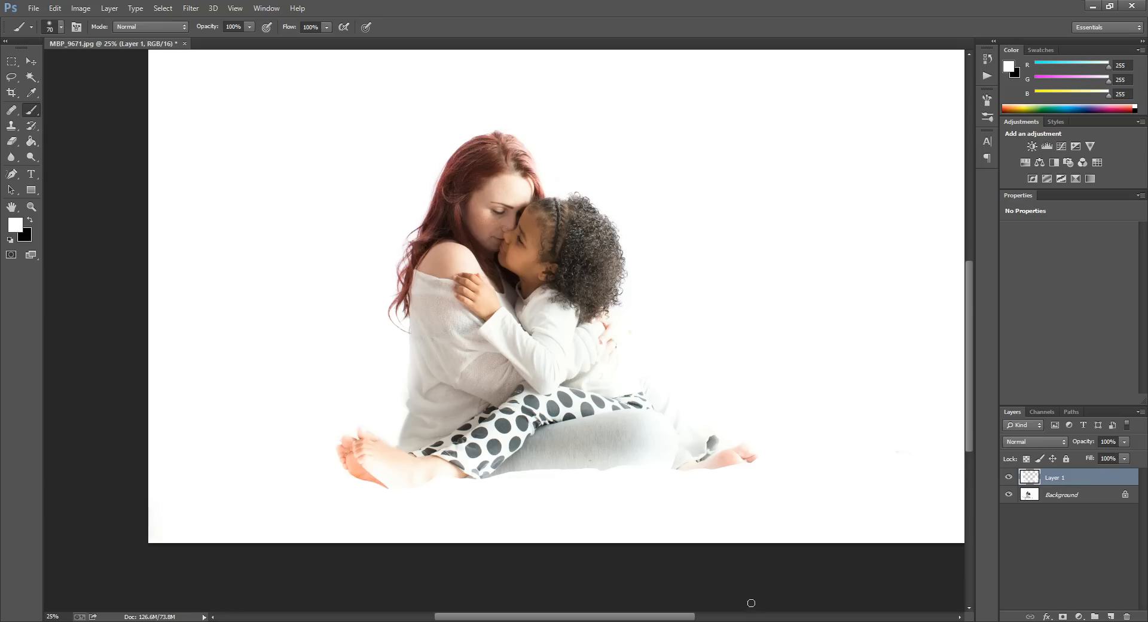
Step: Whiten the last faint specks in the background around the subjects with a larger brush
{"action": "key", "text": "bracketright"}
{"action": "key", "text": "bracketright"}
{"action": "key", "text": "bracketright"}
{"action": "key", "text": "bracketright"}
{"action": "key", "text": "bracketright"}
{"action": "scroll", "coordinate": [240, 310], "scroll_direction": "up", "scroll_amount": 3}
{"action": "key", "text": "z"}
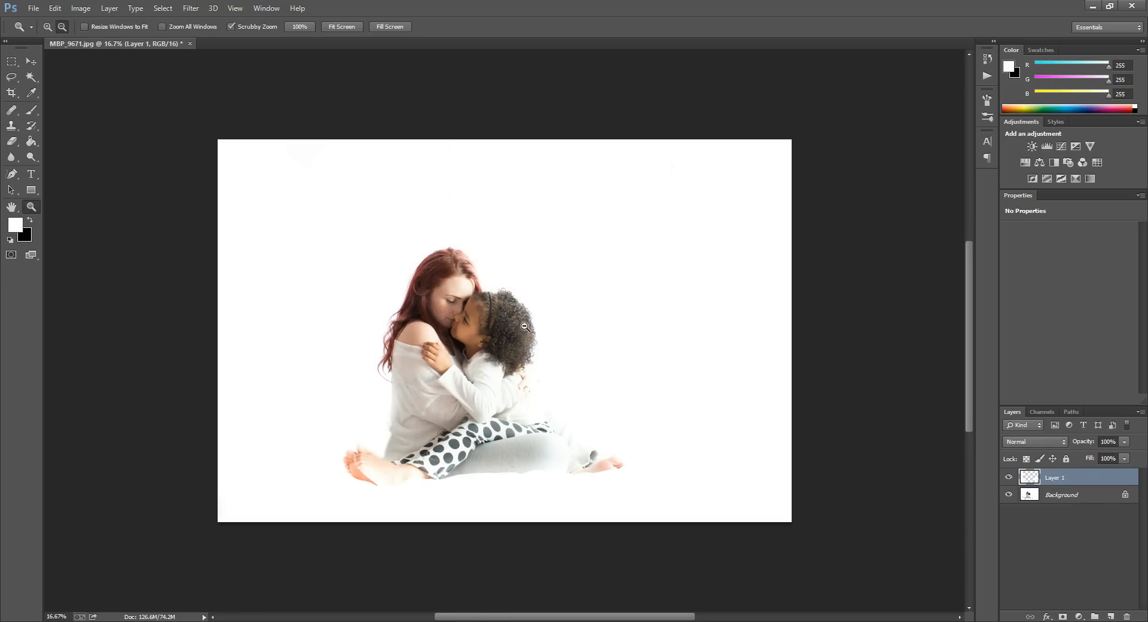
{"action": "left_click", "coordinate": [529, 329], "text": "alt"}
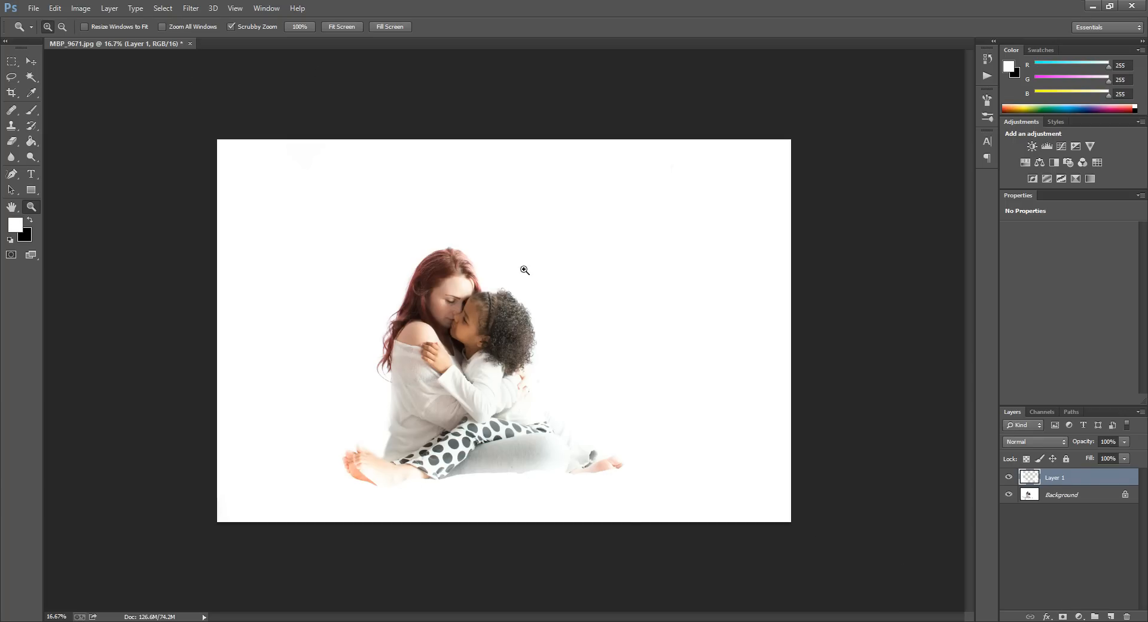
Step: Add a Curves adjustment layer, lower the white point output to 190, and add a midtone point at input 126, output 102
{"action": "left_click", "coordinate": [1079, 616]}
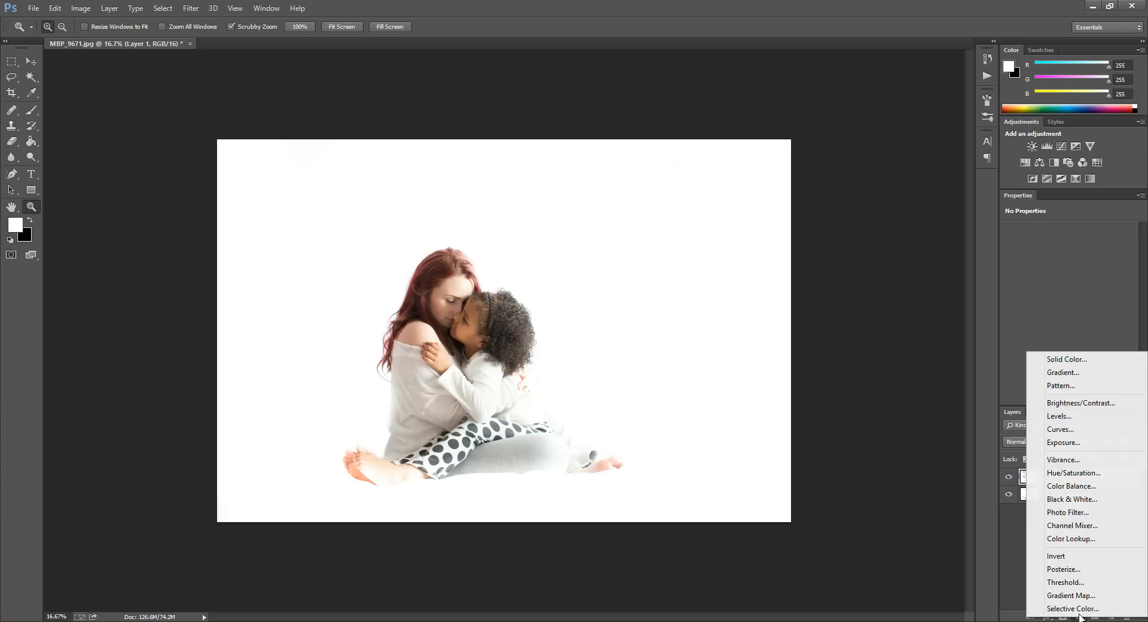
{"action": "left_click", "coordinate": [1060, 429]}
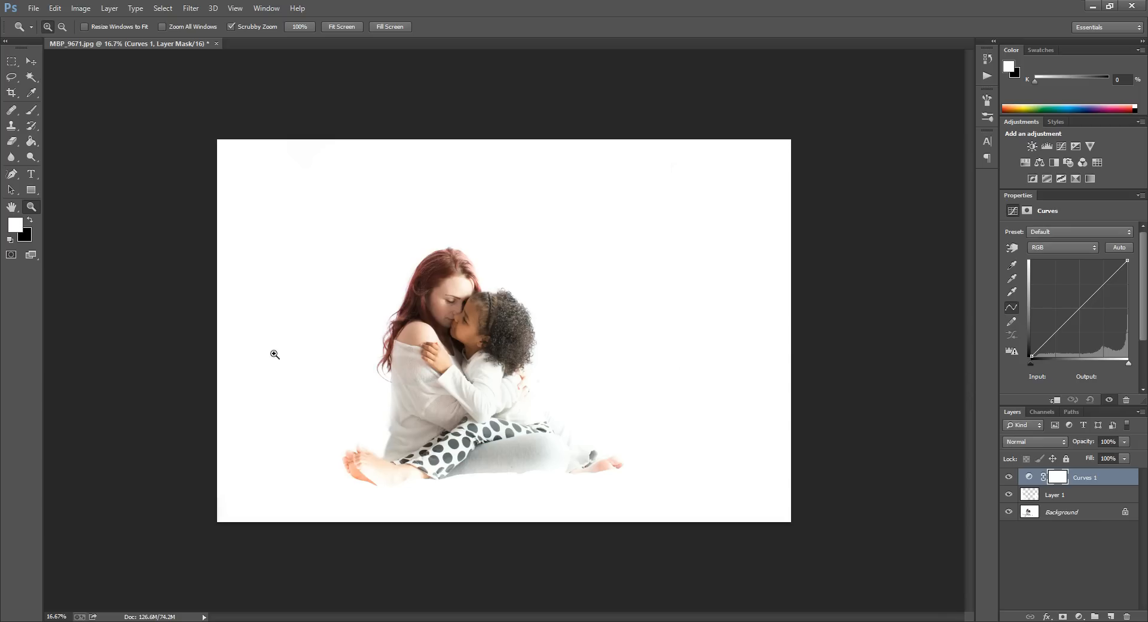
{"action": "left_click", "coordinate": [1012, 308]}
{"action": "left_click_drag", "start_coordinate": [1124, 261], "coordinate": [1132, 285]}
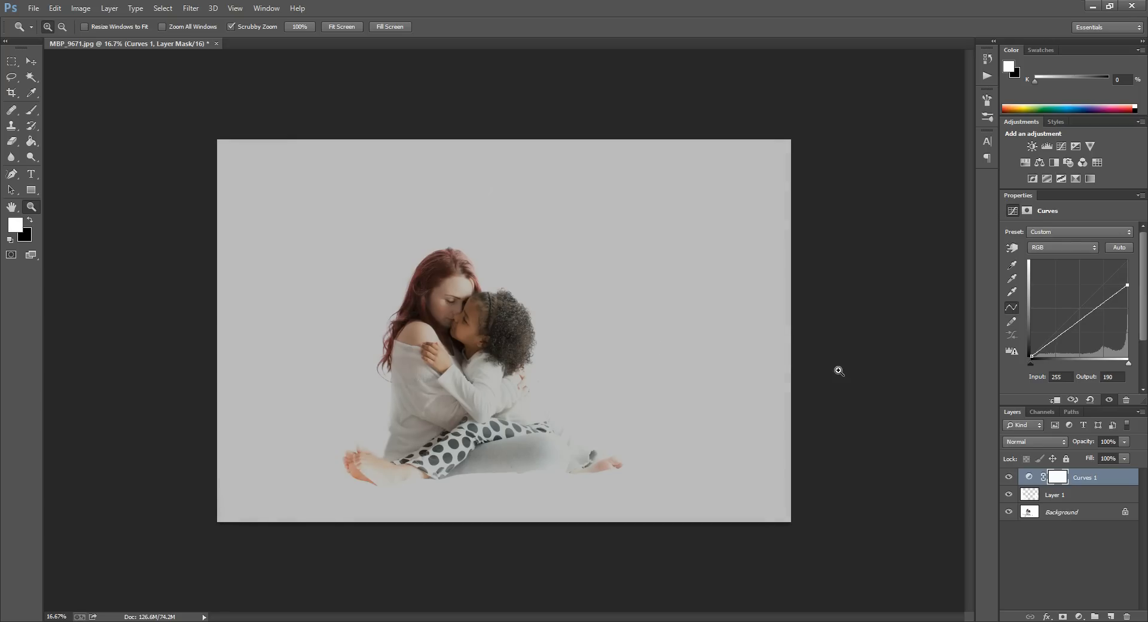
{"action": "left_click_drag", "start_coordinate": [1080, 321], "coordinate": [1079, 317]}
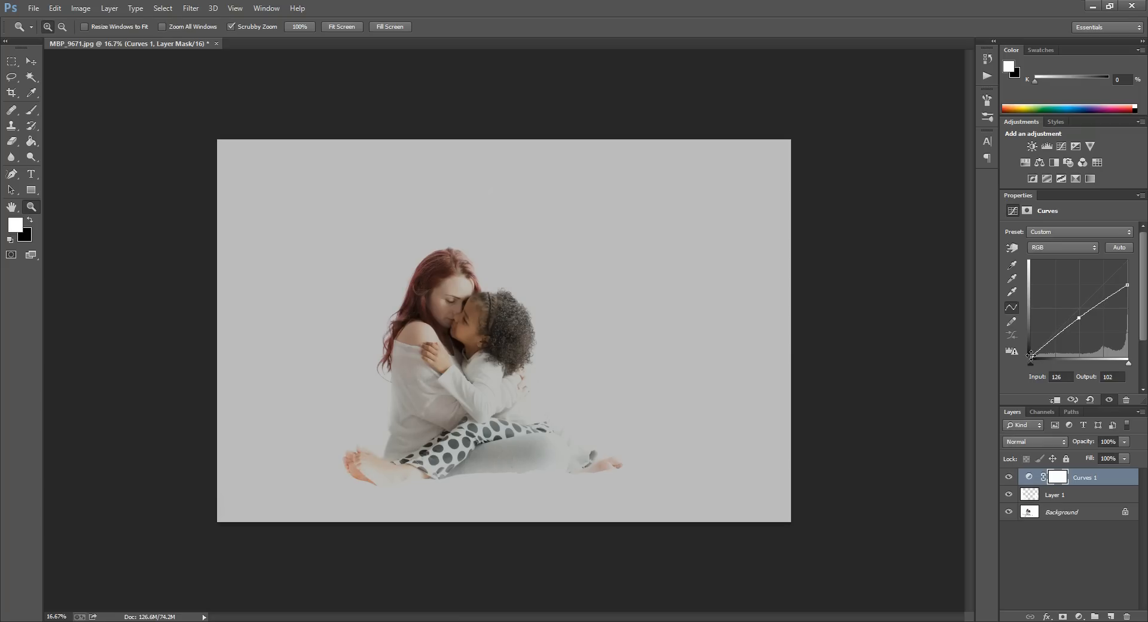
Step: Move the curve's black point in to about input 37, compare with the adjustment hidden, and set the white point output to 187
{"action": "left_click_drag", "start_coordinate": [1032, 356], "coordinate": [1045, 357]}
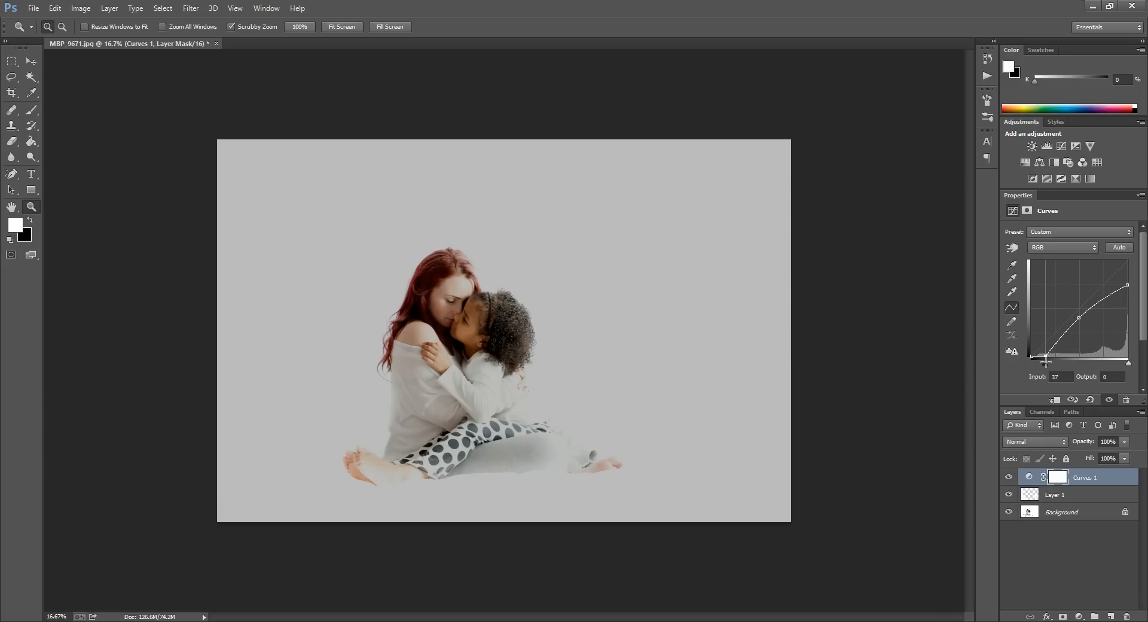
{"action": "left_click_drag", "start_coordinate": [1045, 357], "coordinate": [1044, 361]}
{"action": "left_click", "coordinate": [1008, 477]}
{"action": "left_click", "coordinate": [1009, 478]}
{"action": "left_click_drag", "start_coordinate": [1127, 285], "coordinate": [1127, 286]}
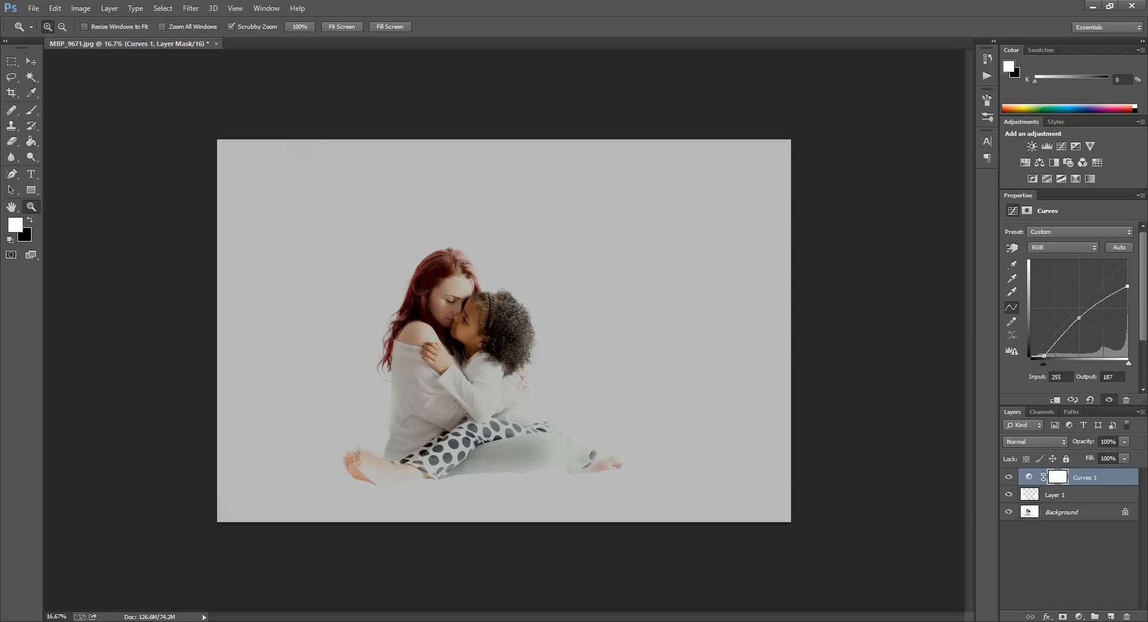
Step: Add a Solid Color fill layer in grey 7a7a7a above the curves layer and rasterize it
{"action": "left_click", "coordinate": [1079, 616]}
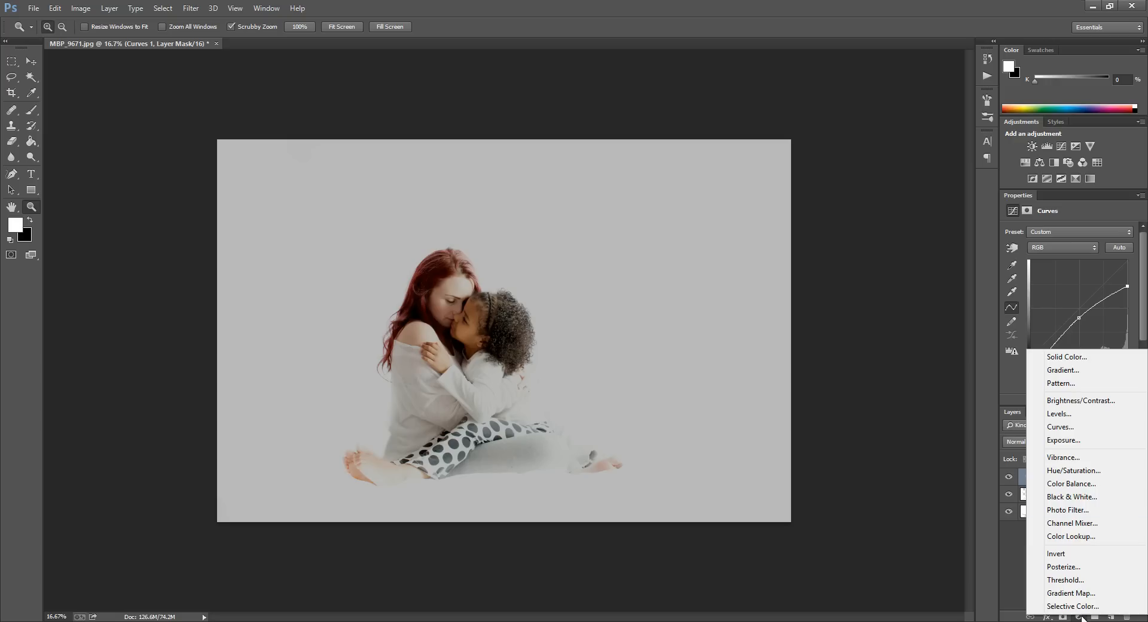
{"action": "left_click", "coordinate": [1071, 358]}
{"action": "left_click", "coordinate": [688, 269]}
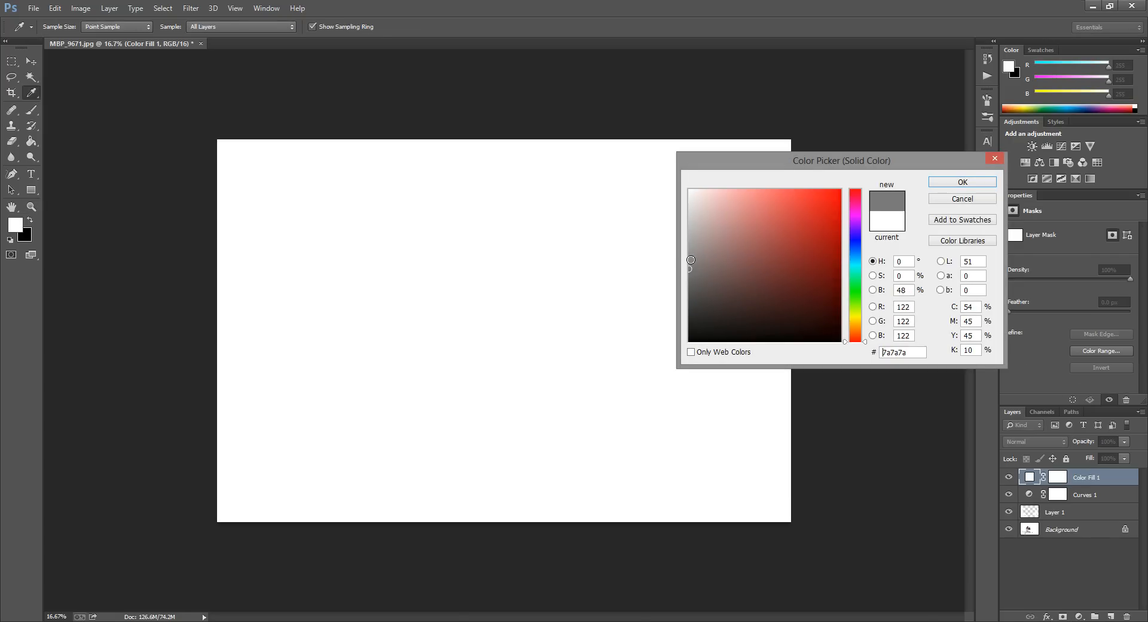
{"action": "left_click", "coordinate": [951, 182]}
{"action": "right_click", "coordinate": [1109, 478]}
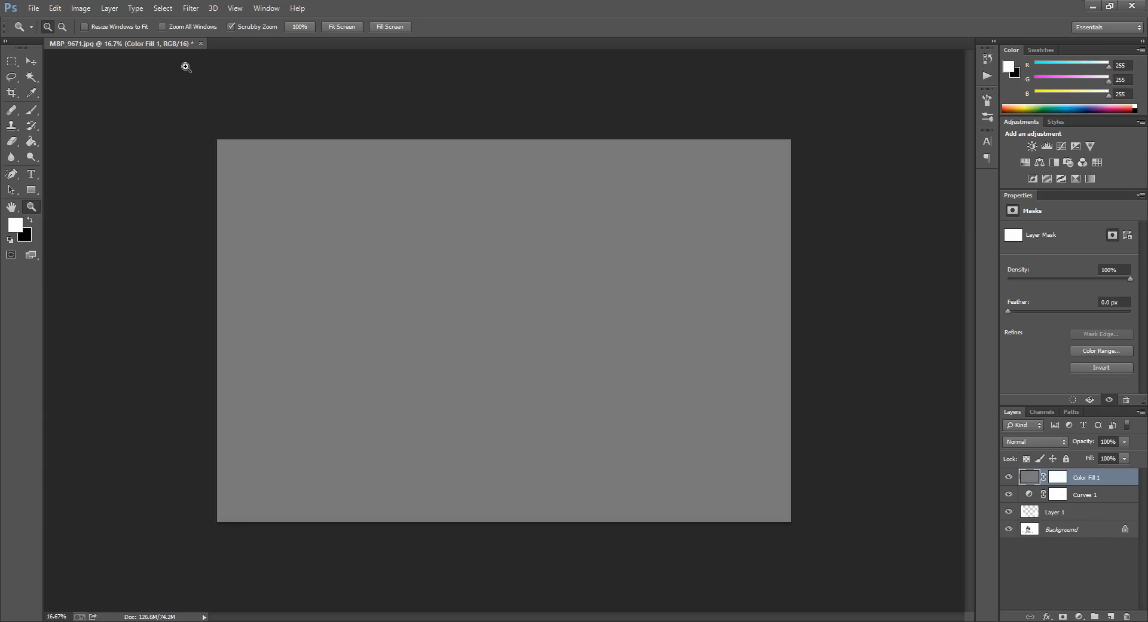
Step: Apply a small amount of monochromatic Gaussian noise to the grey fill layer with Add Noise
{"action": "left_click", "coordinate": [191, 8]}
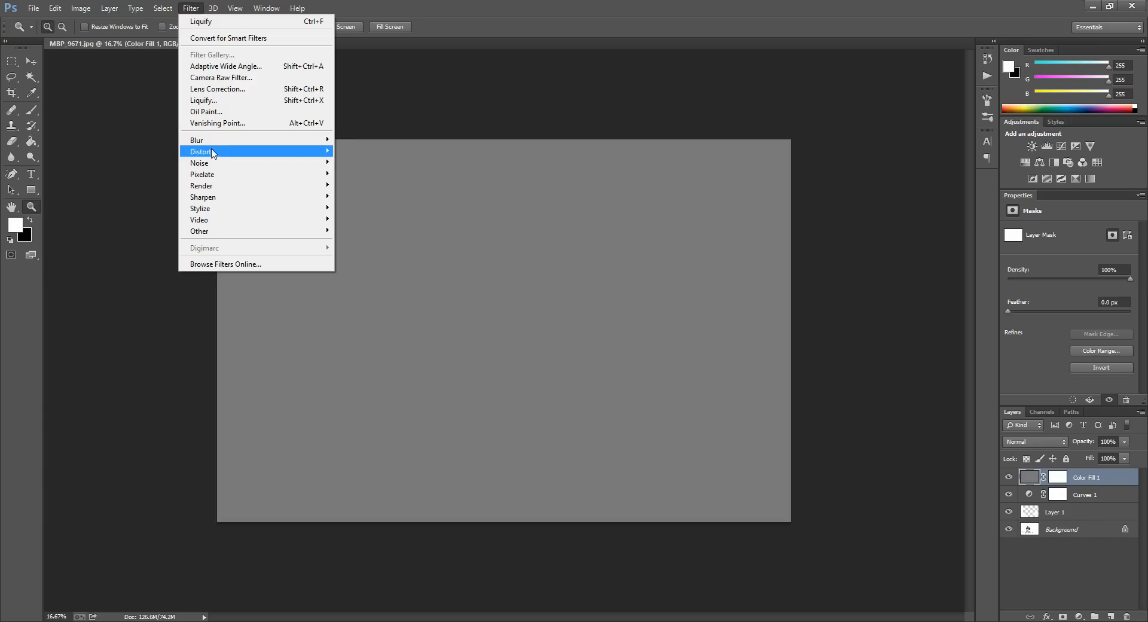
{"action": "mouse_move", "coordinate": [203, 163]}
{"action": "left_click", "coordinate": [129, 162]}
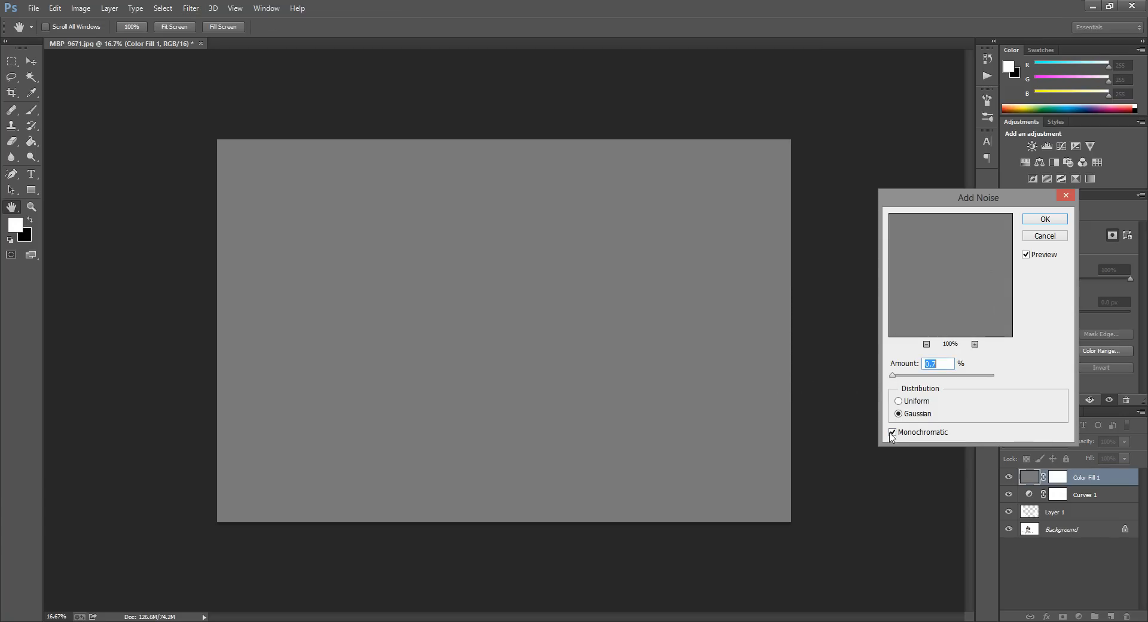
{"action": "left_click", "coordinate": [892, 432]}
{"action": "left_click_drag", "start_coordinate": [892, 376], "coordinate": [895, 377]}
{"action": "left_click", "coordinate": [1044, 219]}
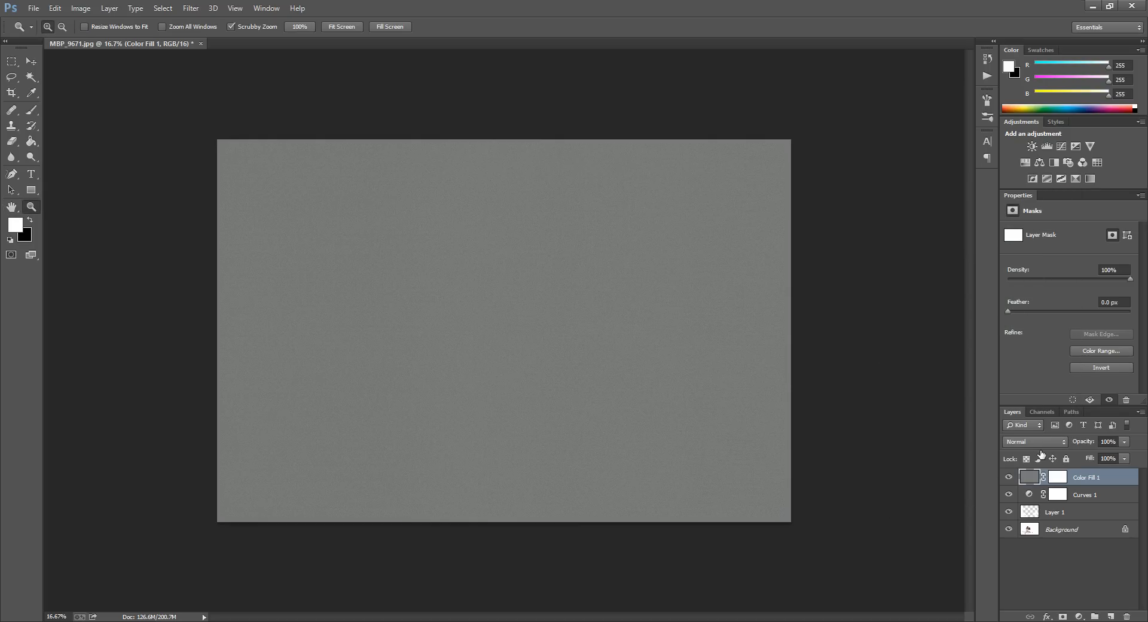
Step: Set the grey noise layer's blend mode to Overlay and its opacity to 50%, and inspect the grain on the subjects
{"action": "left_click", "coordinate": [1039, 443]}
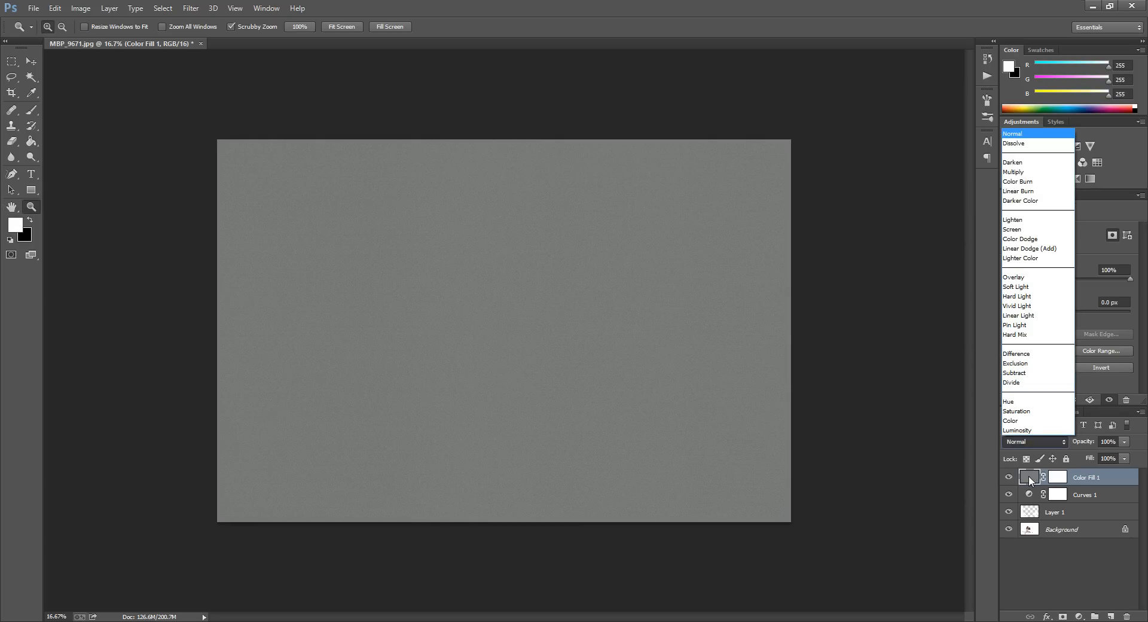
{"action": "left_click", "coordinate": [1023, 277]}
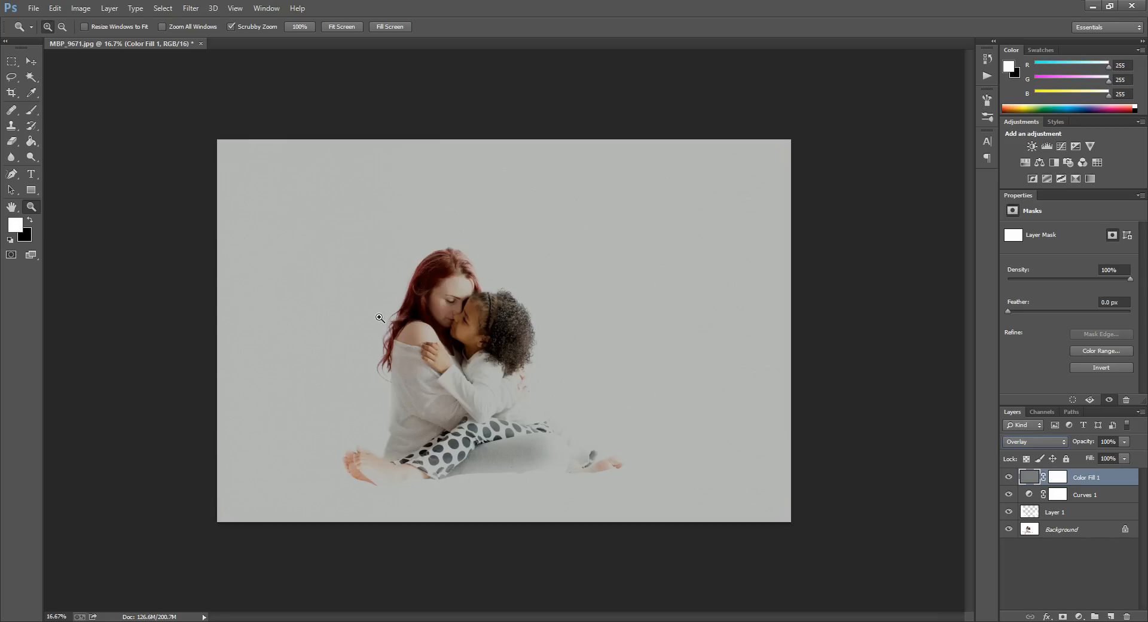
{"action": "left_click", "coordinate": [1123, 442]}
{"action": "left_click", "coordinate": [430, 337]}
{"action": "left_click", "coordinate": [448, 349]}
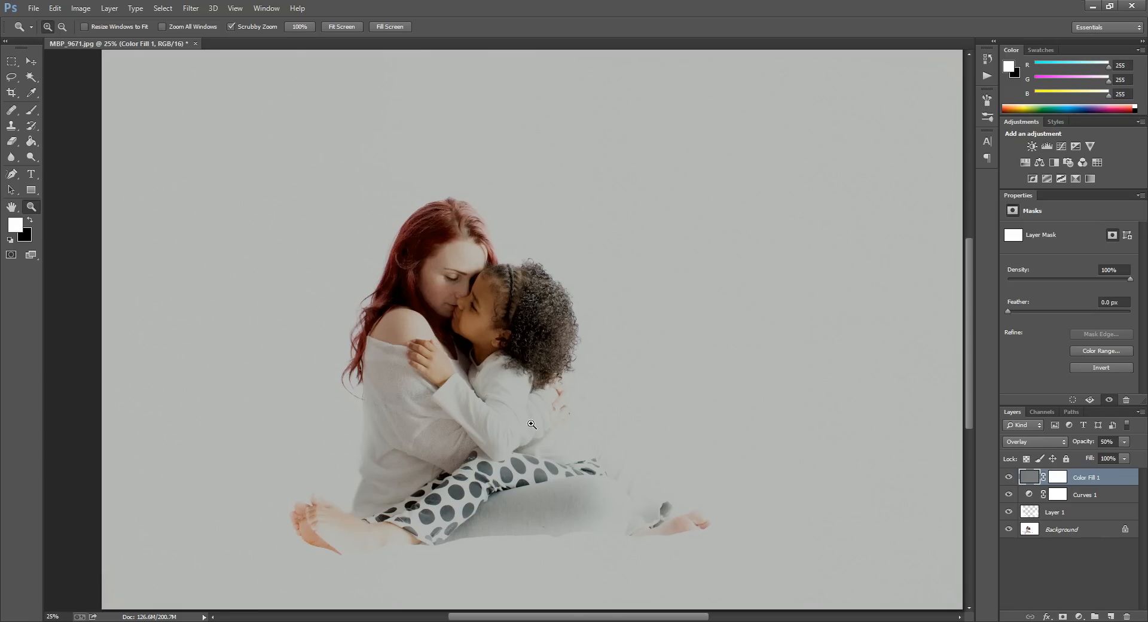
{"action": "left_click", "coordinate": [482, 394], "text": "alt"}
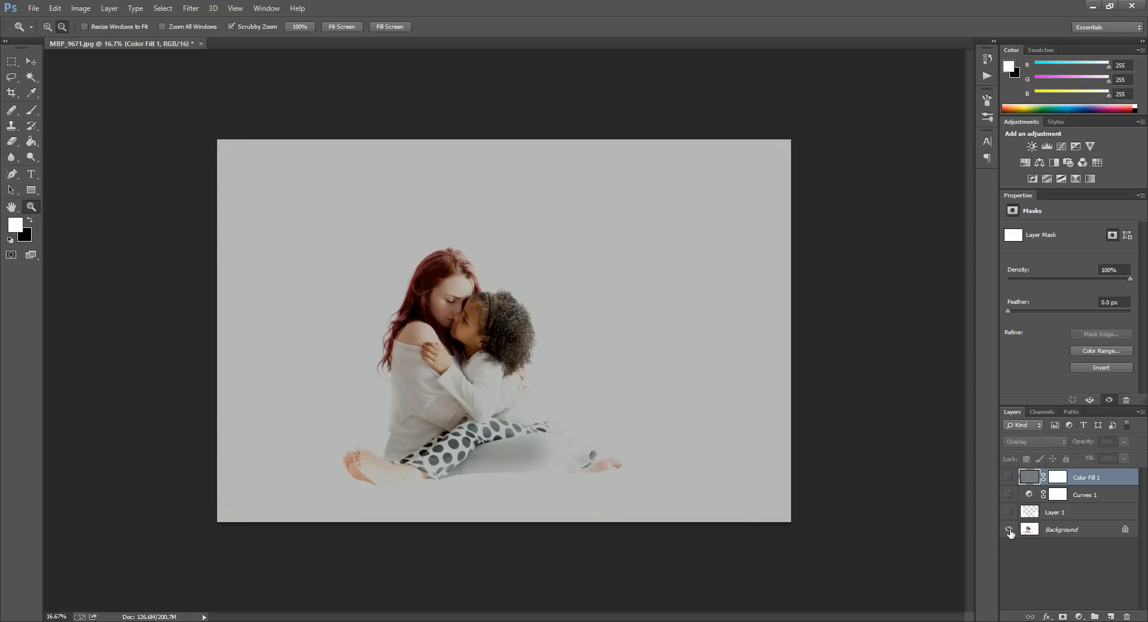
Step: Compare the edit with the original background layer, and add a Hue/Saturation adjustment layer on top with saturation +23
{"action": "left_click", "coordinate": [1009, 530]}
{"action": "left_click", "coordinate": [1009, 529]}
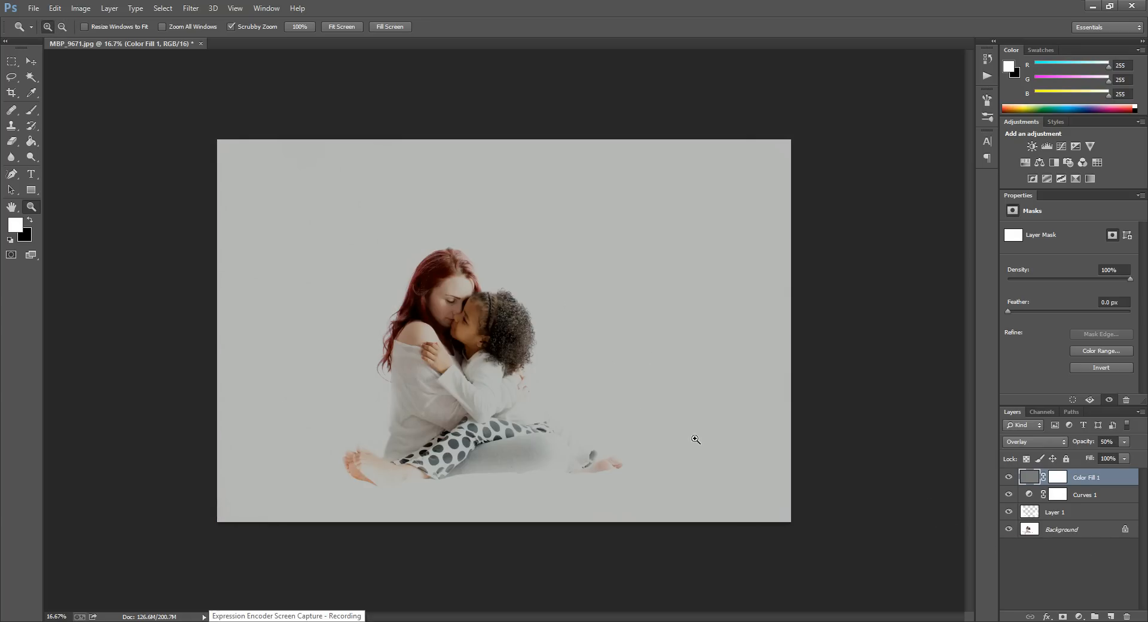
{"action": "left_click", "coordinate": [1079, 616]}
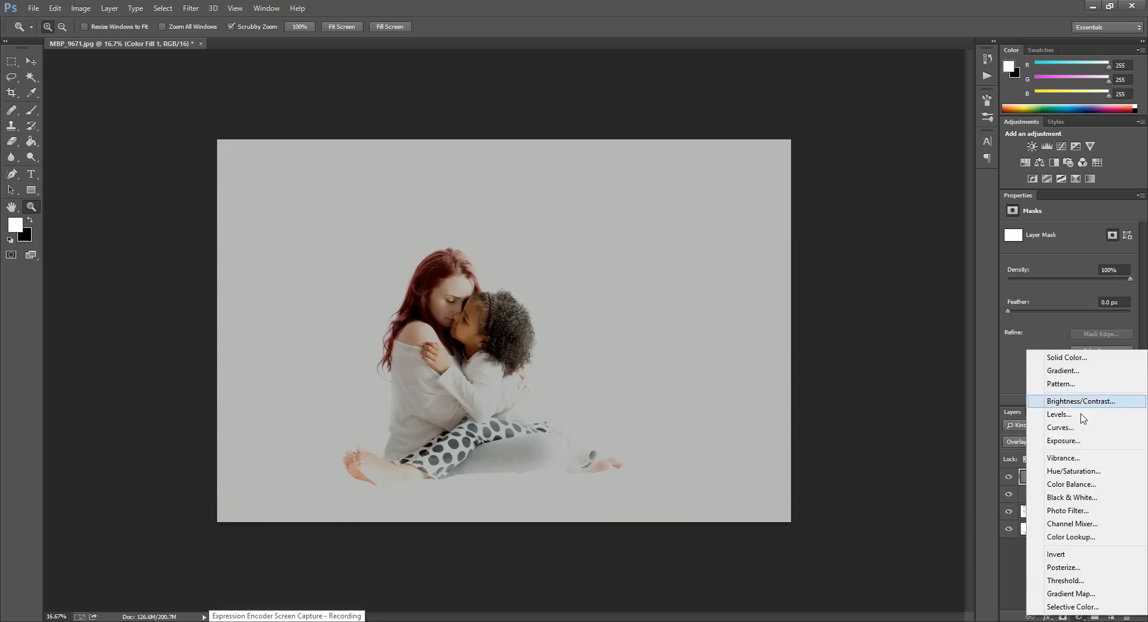
{"action": "left_click", "coordinate": [1086, 472]}
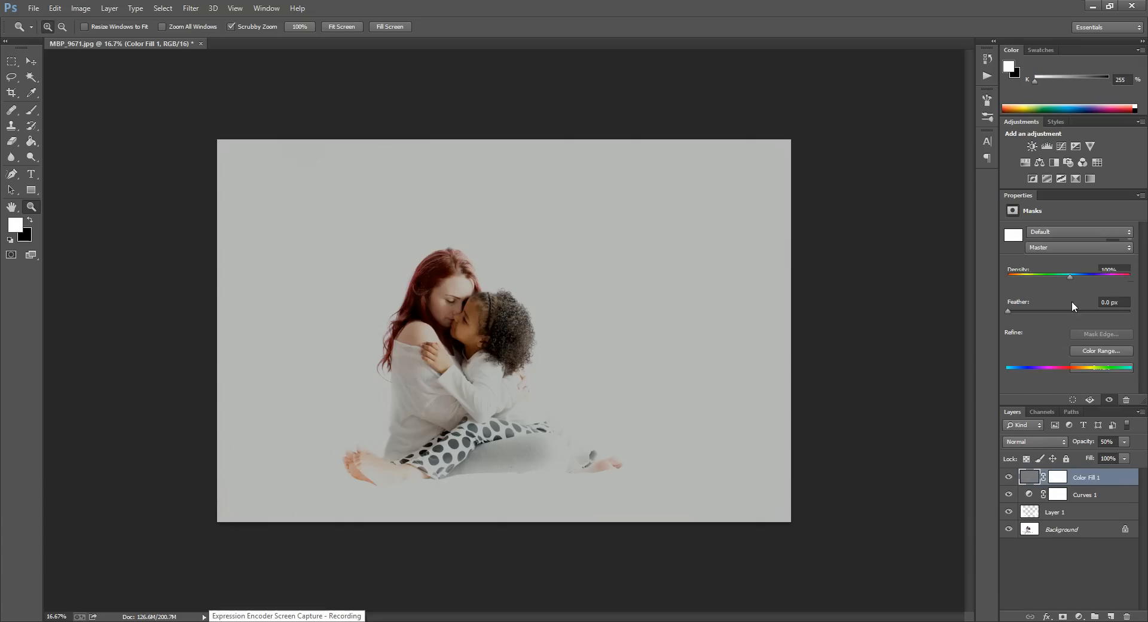
{"action": "left_click", "coordinate": [1070, 298]}
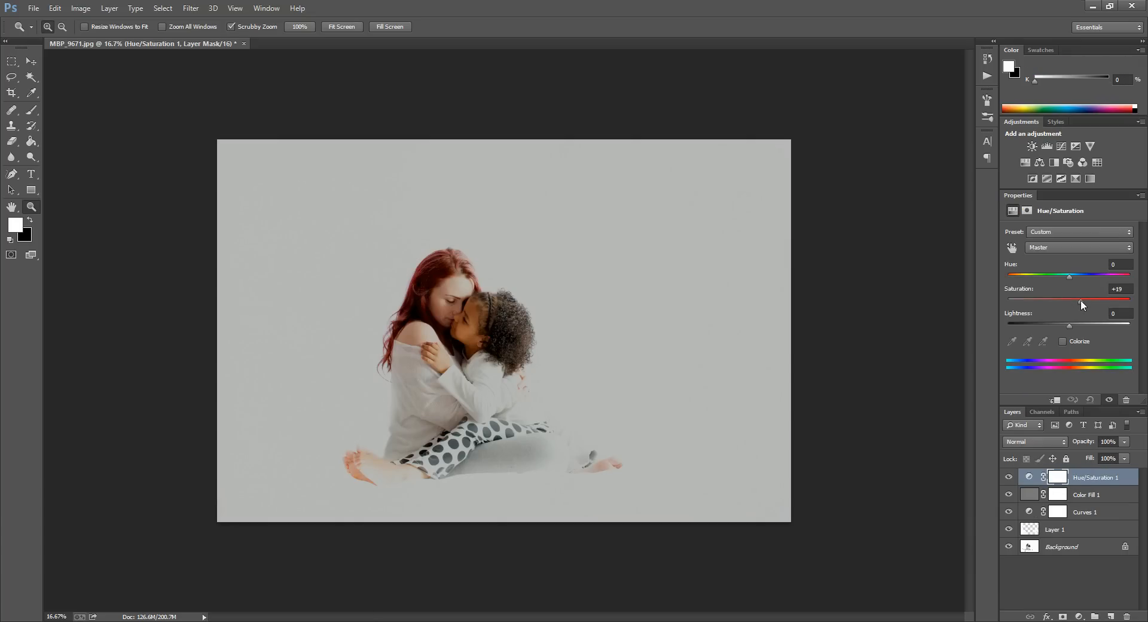
{"action": "left_click_drag", "start_coordinate": [1082, 300], "coordinate": [1082, 300]}
Step: Invert the Hue/Saturation mask to black, paint the woman's red hair back in with a white size 250 brush, and compare the effect
{"action": "left_click", "coordinate": [31, 109]}
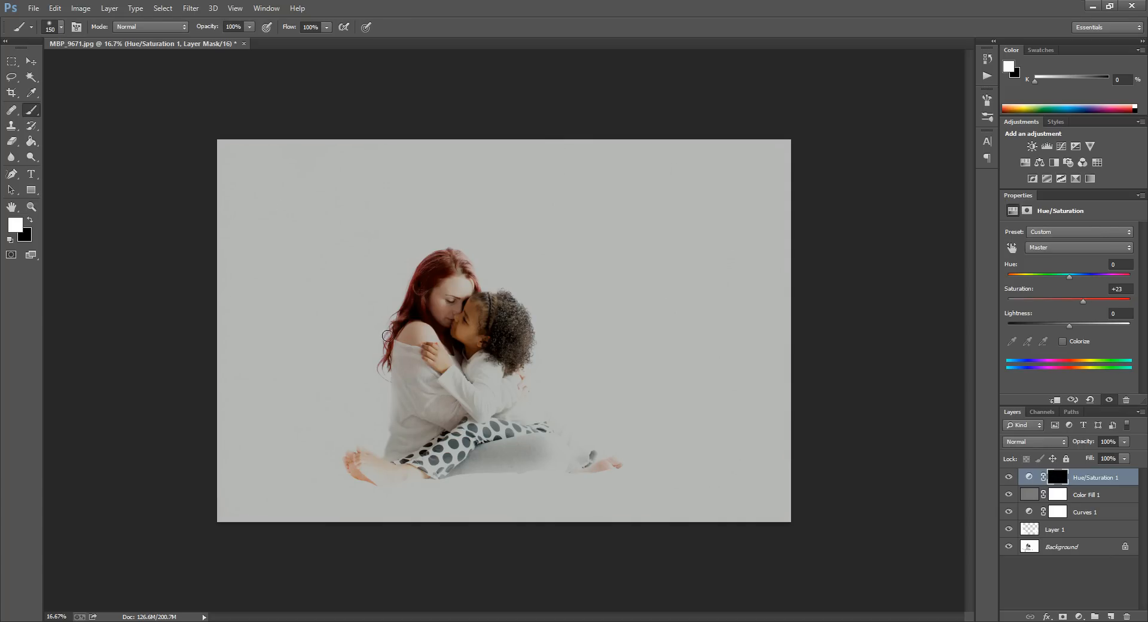
{"action": "key", "text": "bracketright"}
{"action": "key", "text": "bracketright"}
{"action": "left_click_drag", "start_coordinate": [443, 266], "coordinate": [412, 317]}
{"action": "left_click", "coordinate": [1009, 478]}
{"action": "left_click", "coordinate": [1009, 477]}
Step: Try toning with a Levels layer instead of the hidden Curves layer: input black 28, midtone 1.21, output white 176
{"action": "left_click", "coordinate": [1079, 616]}
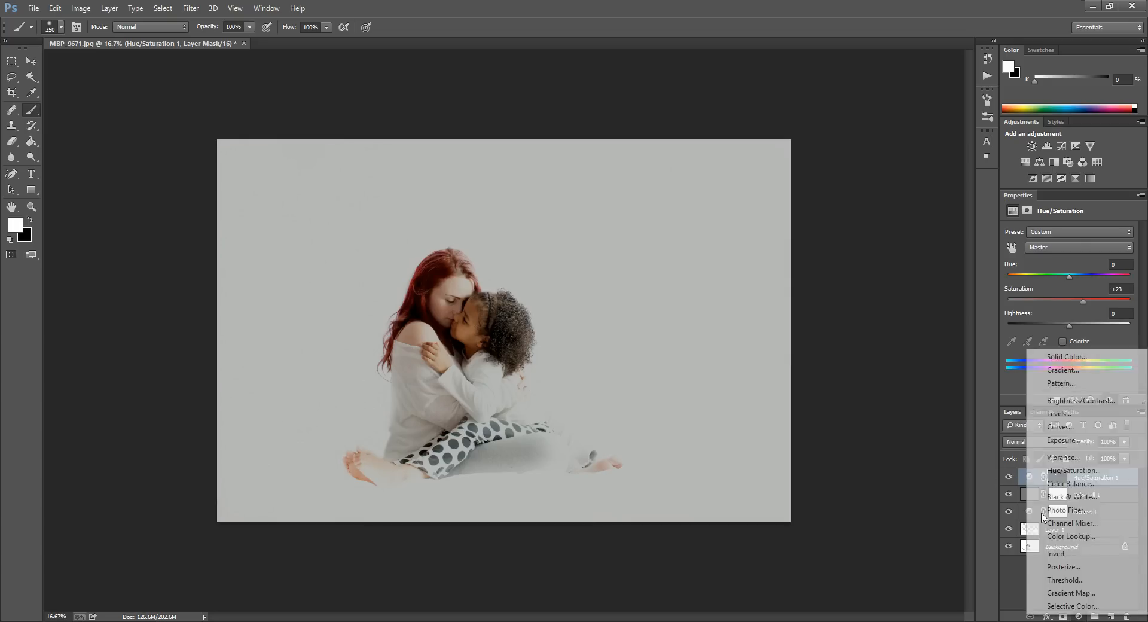
{"action": "left_click", "coordinate": [1058, 414]}
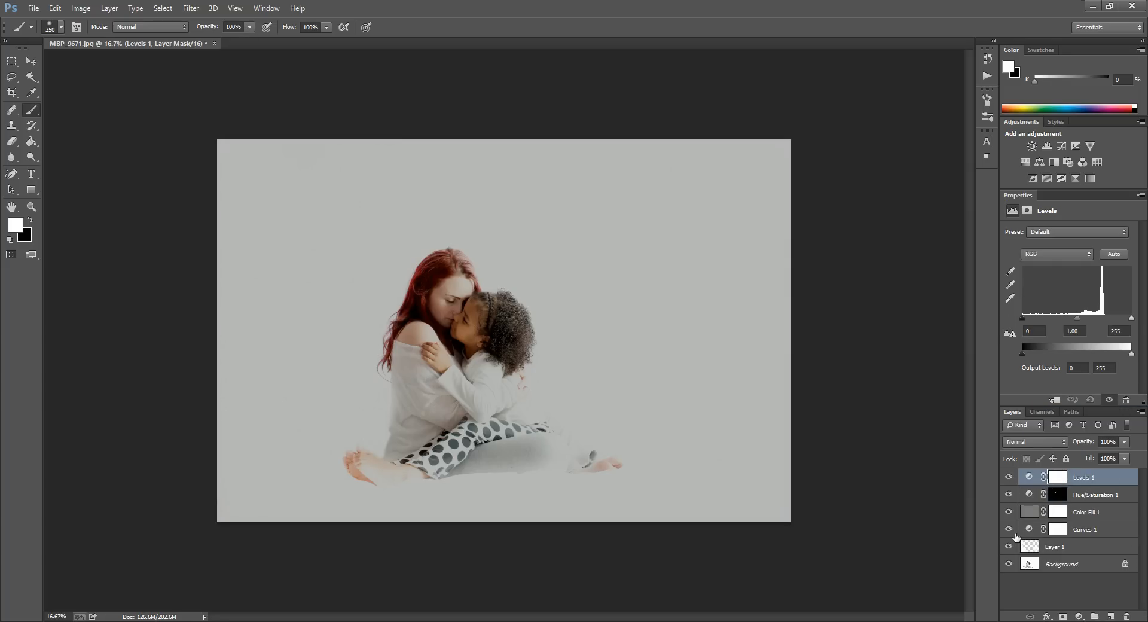
{"action": "left_click", "coordinate": [1009, 530]}
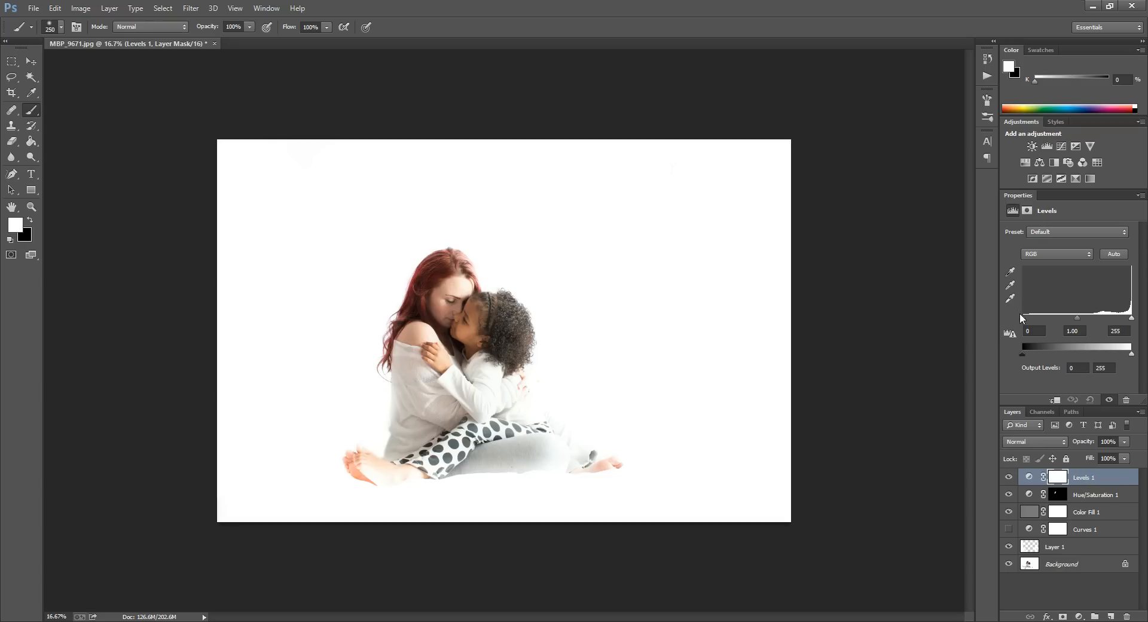
{"action": "left_click_drag", "start_coordinate": [1131, 354], "coordinate": [1106, 361]}
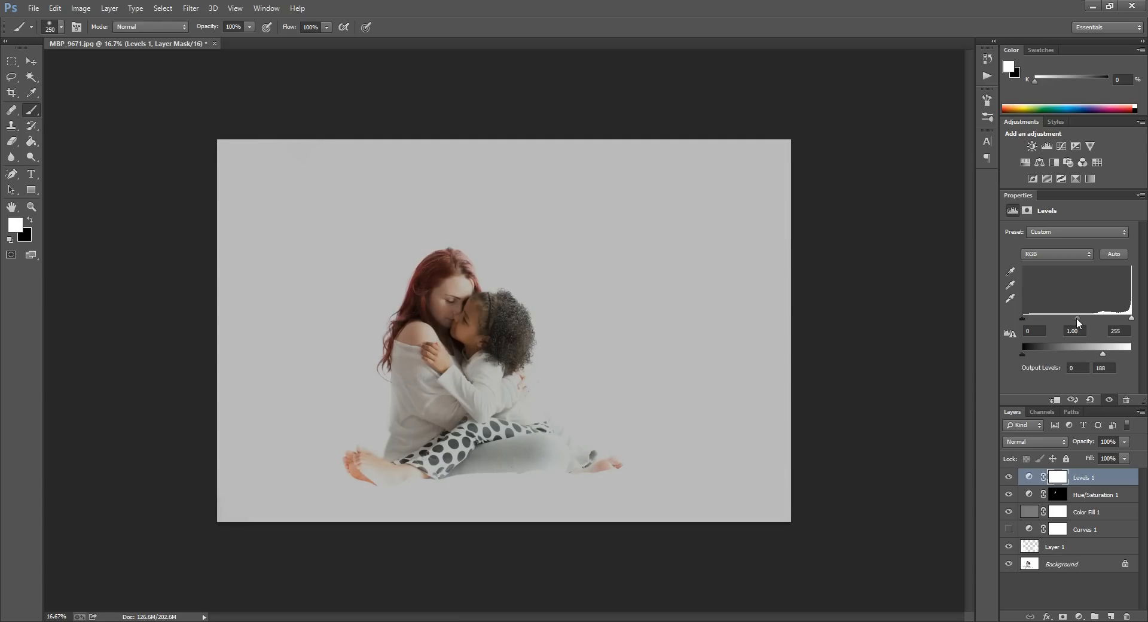
{"action": "left_click_drag", "start_coordinate": [1071, 322], "coordinate": [1070, 322]}
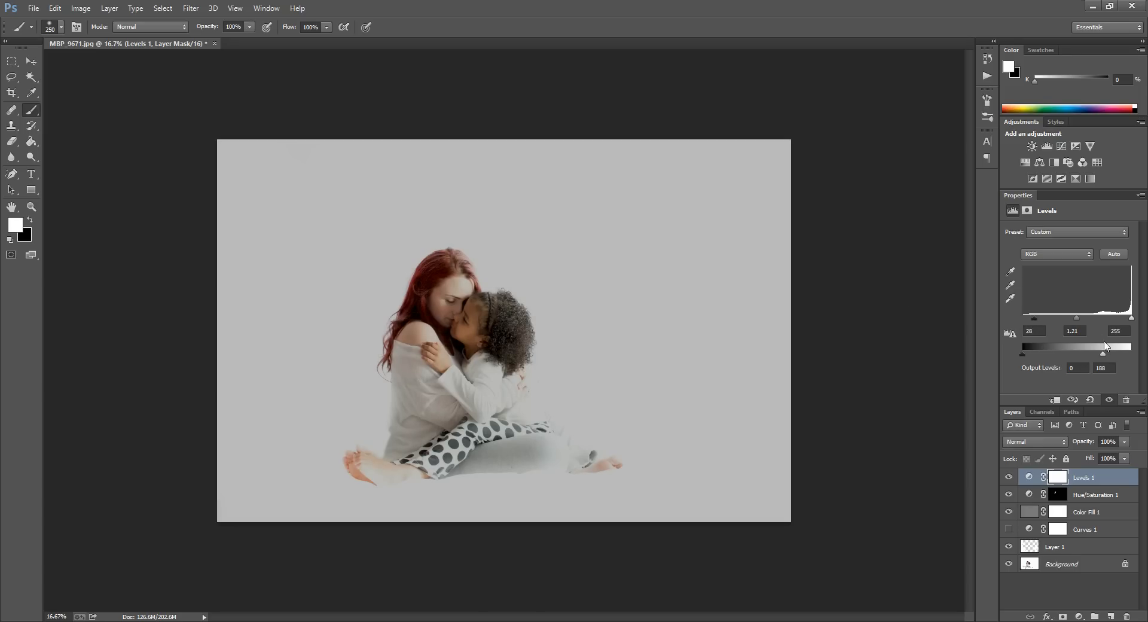
{"action": "left_click_drag", "start_coordinate": [1099, 358], "coordinate": [1096, 357]}
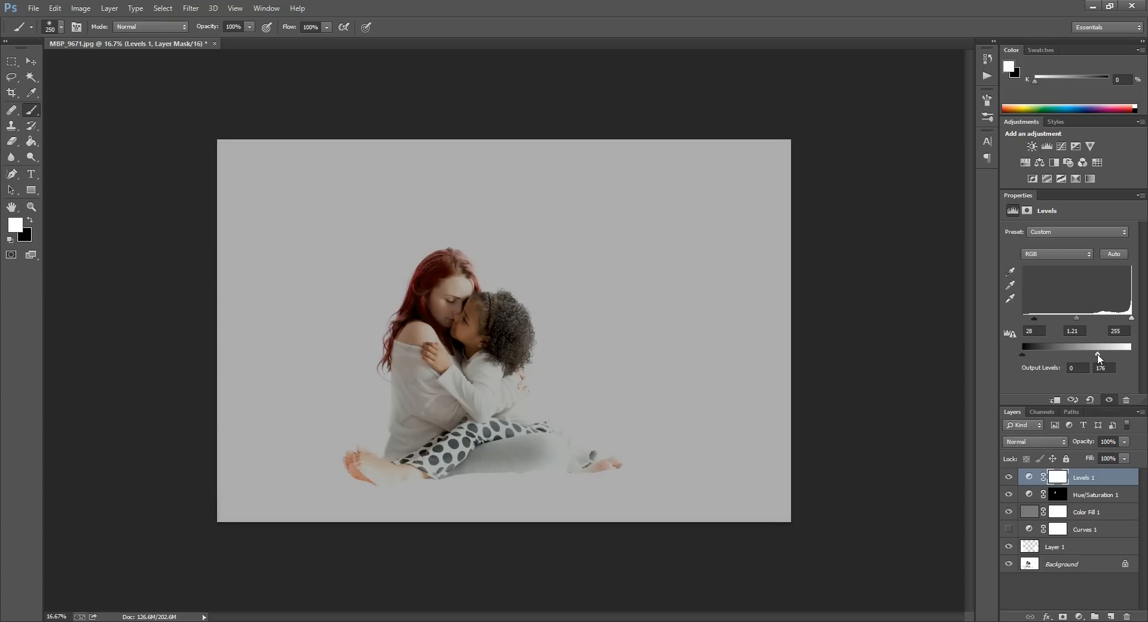
Step: Compare the image with and without the Levels toning, delete the Levels layer and show the Curves layer again
{"action": "left_click", "coordinate": [1009, 477]}
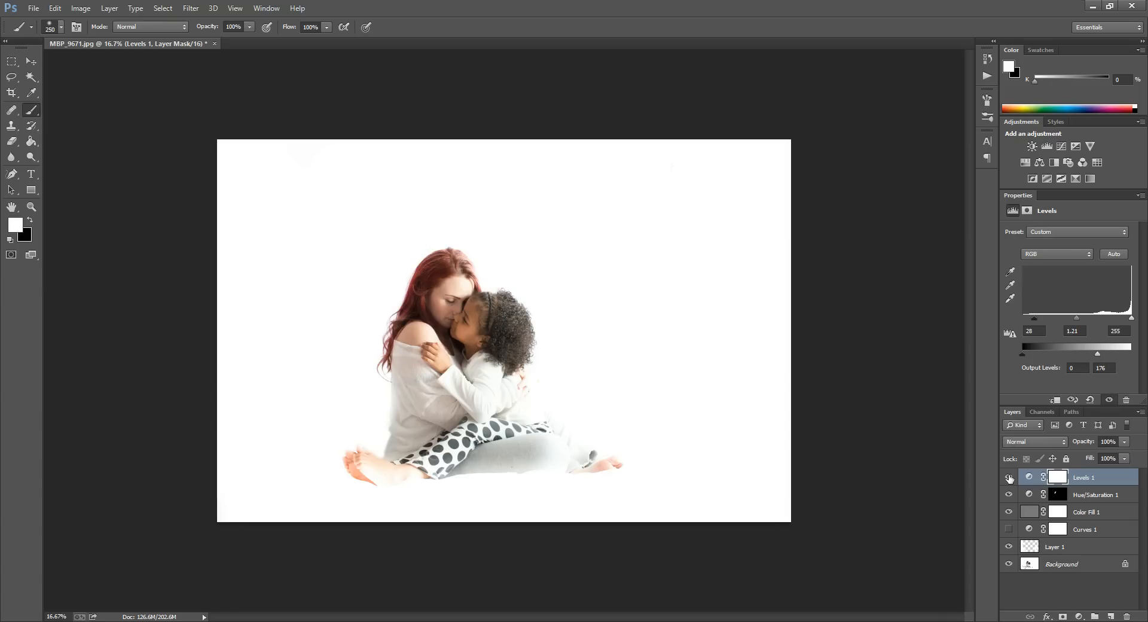
{"action": "left_click", "coordinate": [1010, 478]}
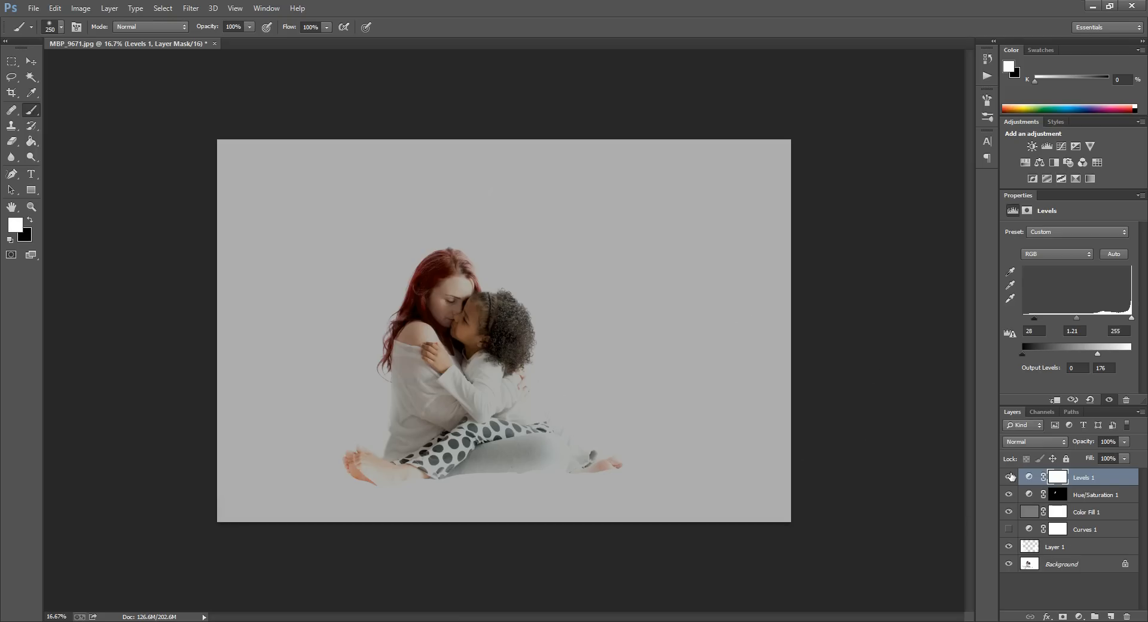
{"action": "left_click_drag", "start_coordinate": [1115, 482], "coordinate": [1126, 615]}
{"action": "left_click", "coordinate": [1008, 512]}
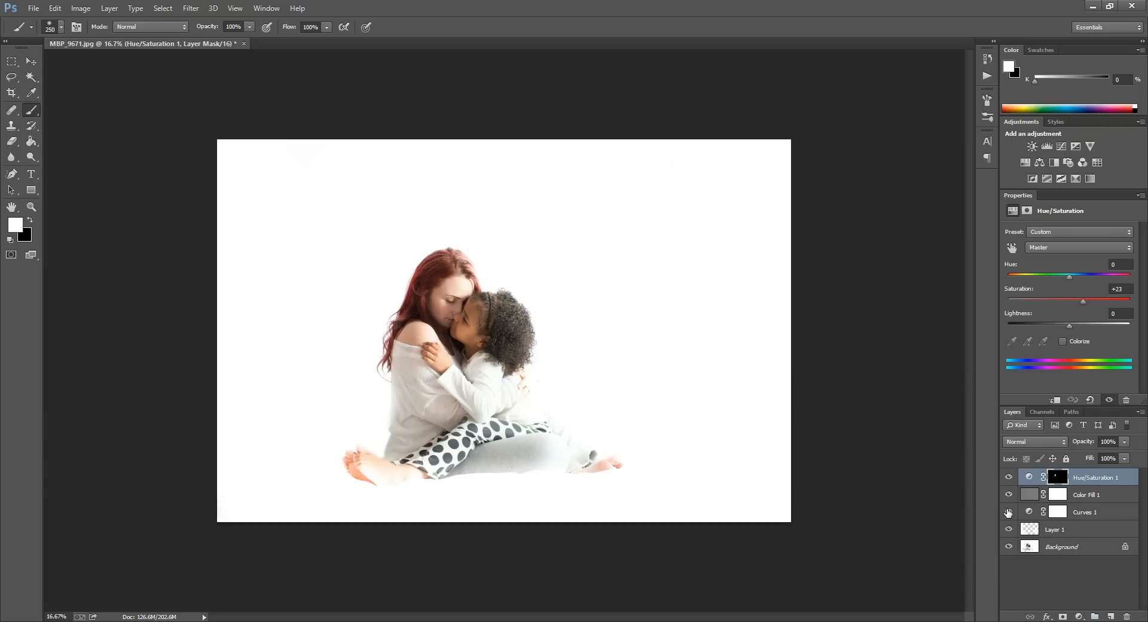
Step: Add a Levels adjustment layer on top with the midtone at 0.77 and invert its mask to black
{"action": "left_click", "coordinate": [1079, 616]}
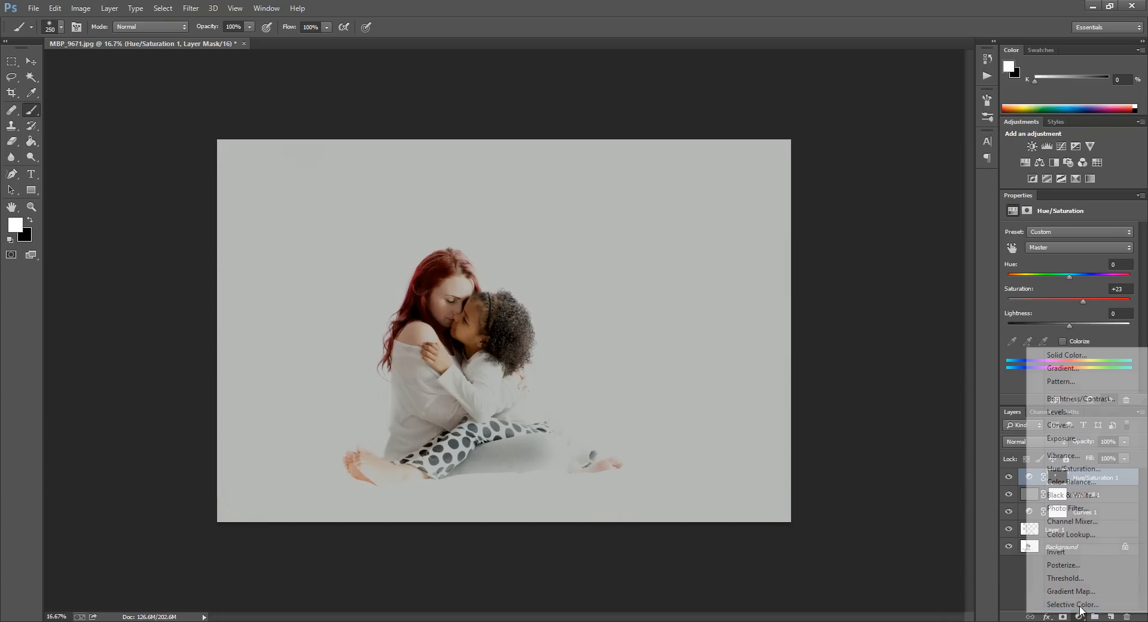
{"action": "left_click", "coordinate": [1062, 410]}
{"action": "left_click_drag", "start_coordinate": [1077, 321], "coordinate": [1085, 322]}
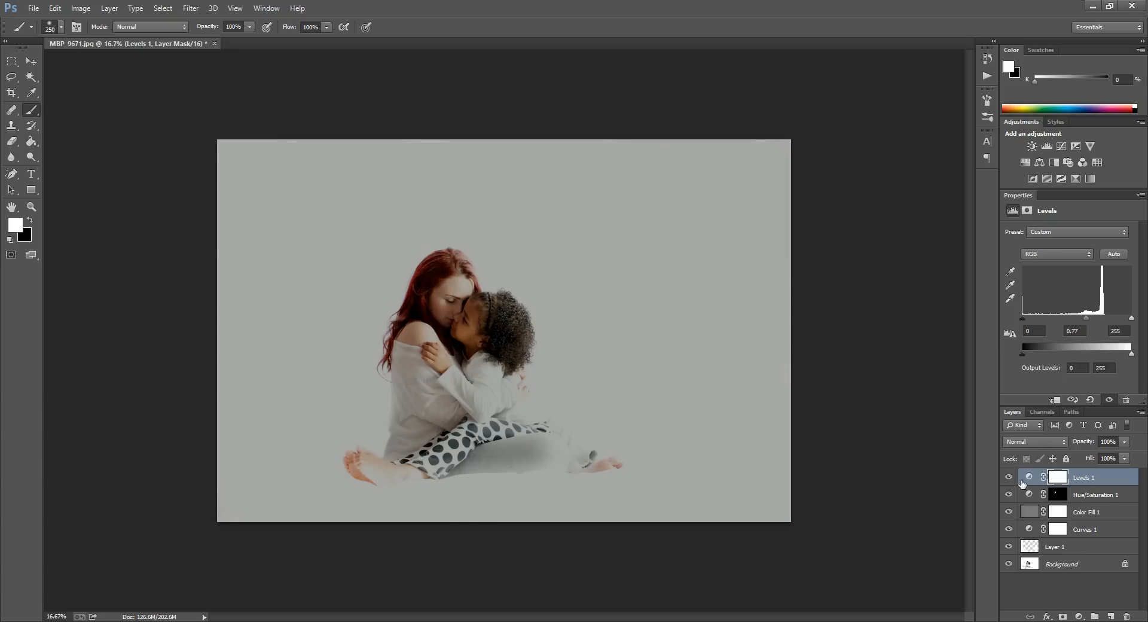
{"action": "key", "text": "ctrl+i"}
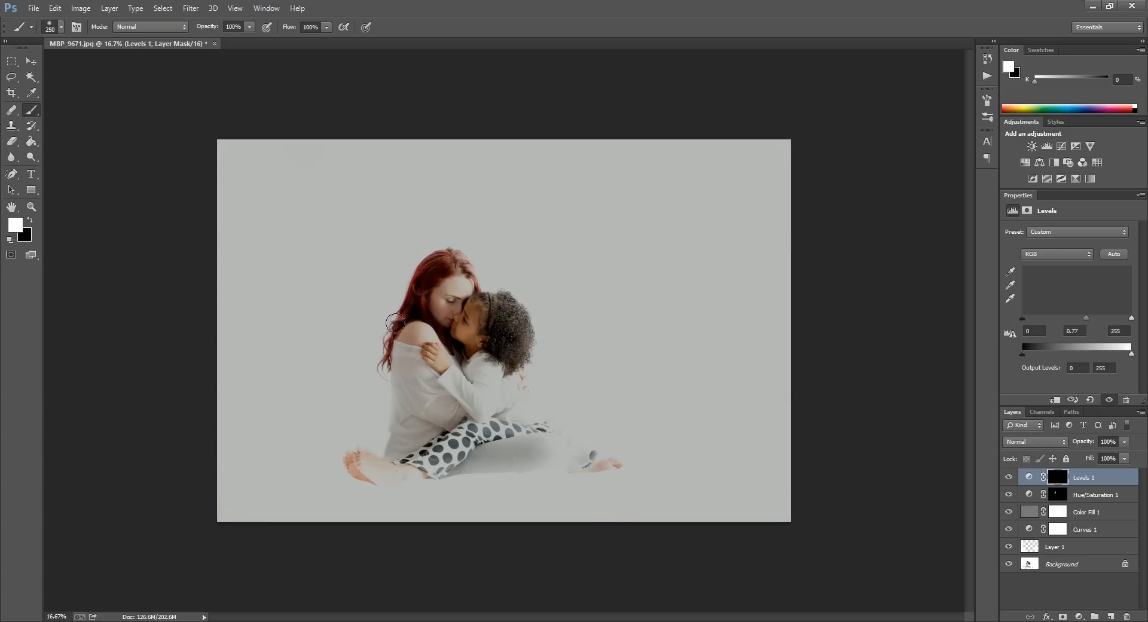
Step: Paint white on the Levels mask over the child's curly hair and compare the result with the background layer alone
{"action": "left_click_drag", "start_coordinate": [522, 335], "coordinate": [502, 305]}
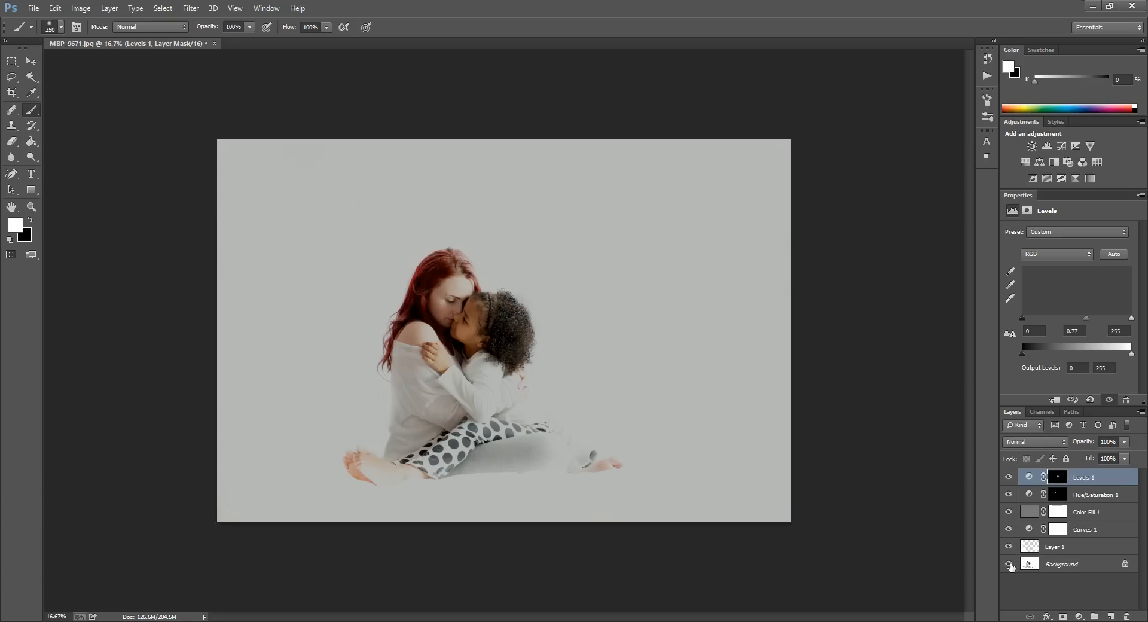
{"action": "left_click", "coordinate": [1008, 564], "text": "alt"}
{"action": "left_click", "coordinate": [1008, 563], "text": "alt"}
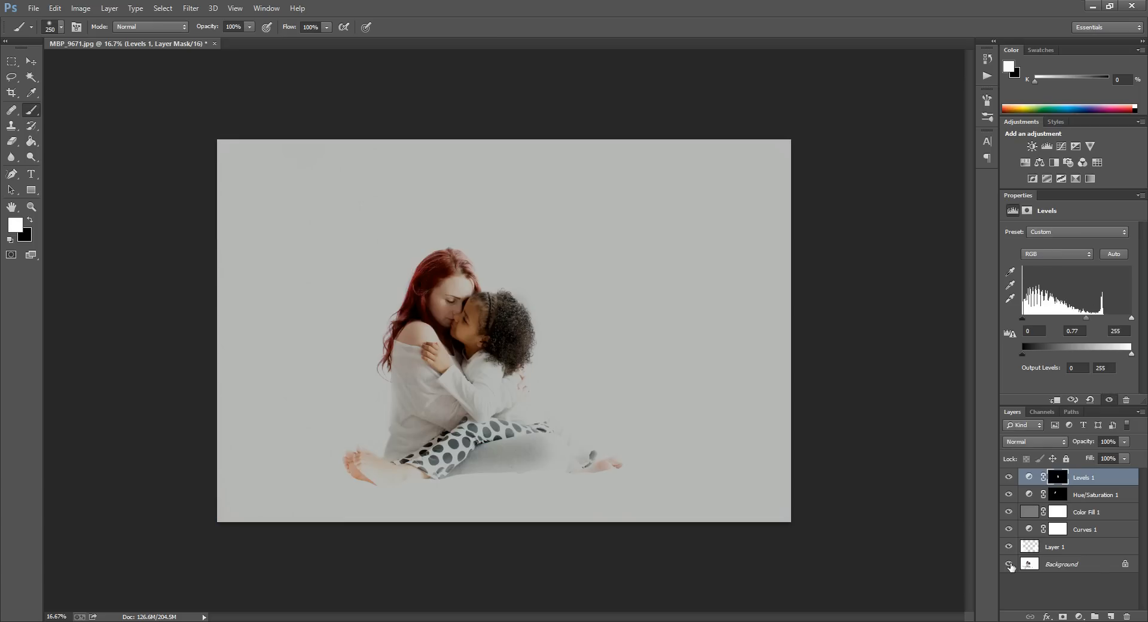